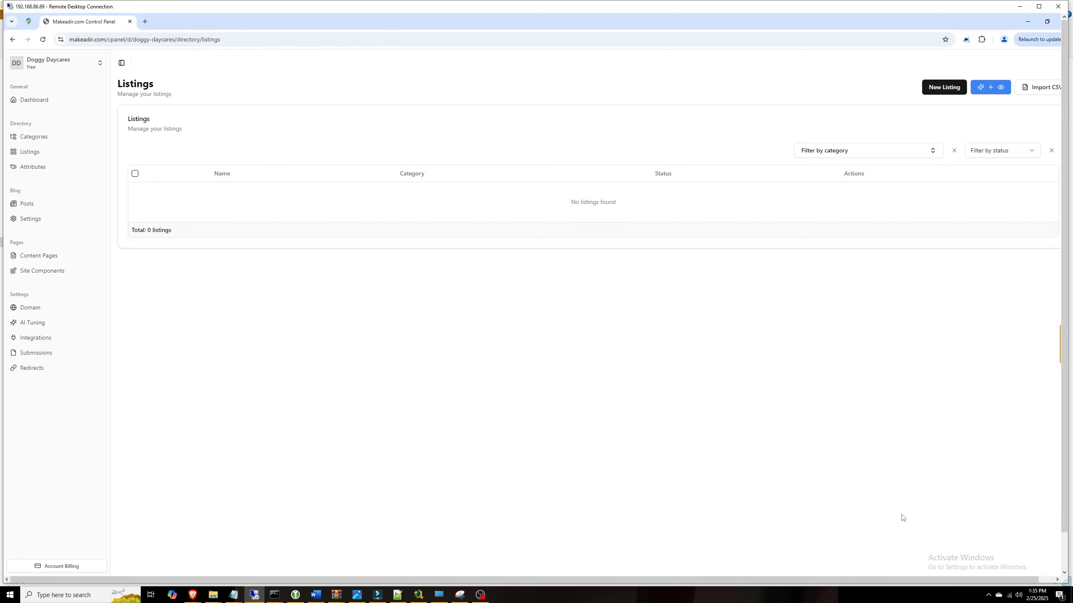
Switch to the Google Maps page and search for "doggy daycares in calgary"
left_click(1064, 551)
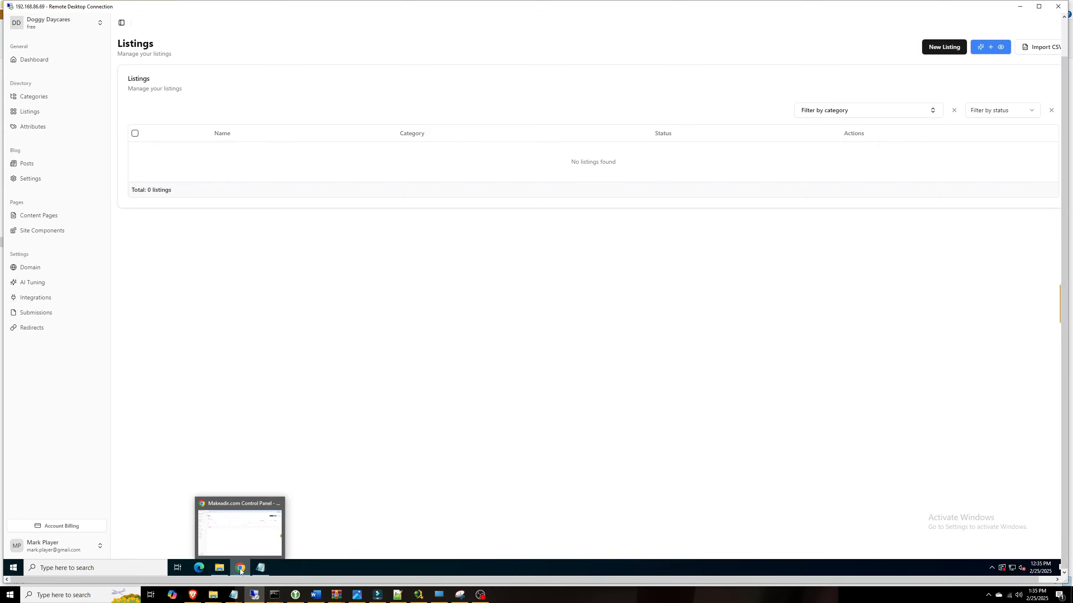
left_click(1067, 52)
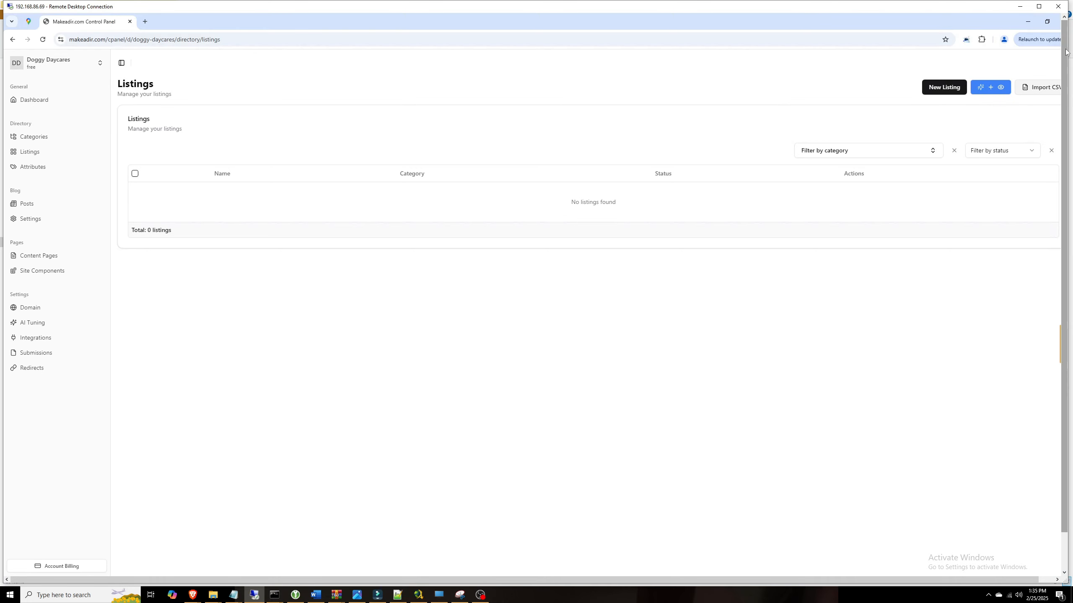
left_click(30, 22)
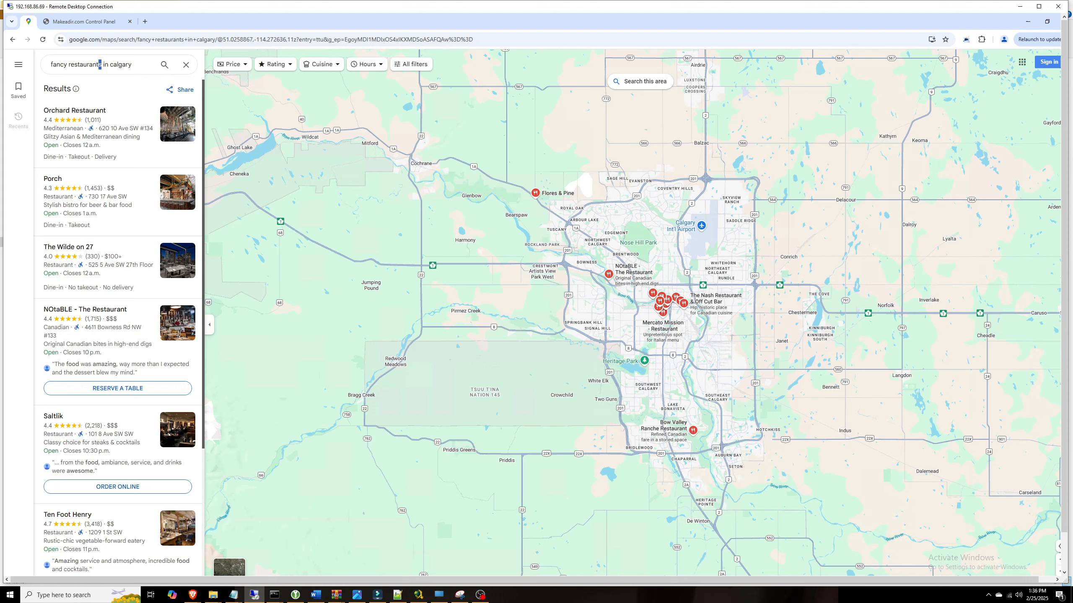
left_click_drag(100, 64, 36, 61)
type("doggy")
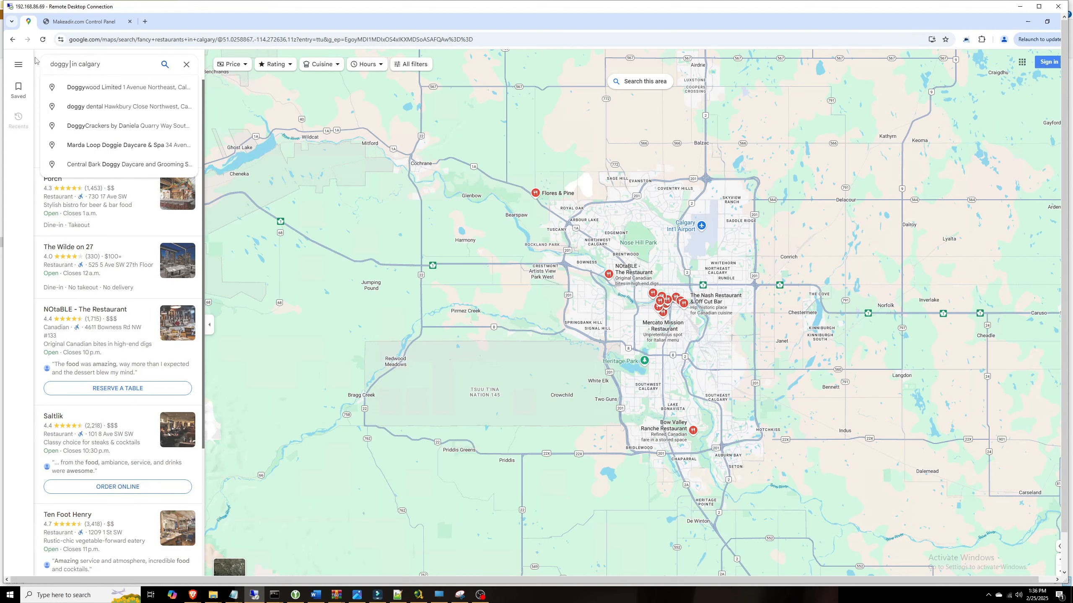
type(" daycares")
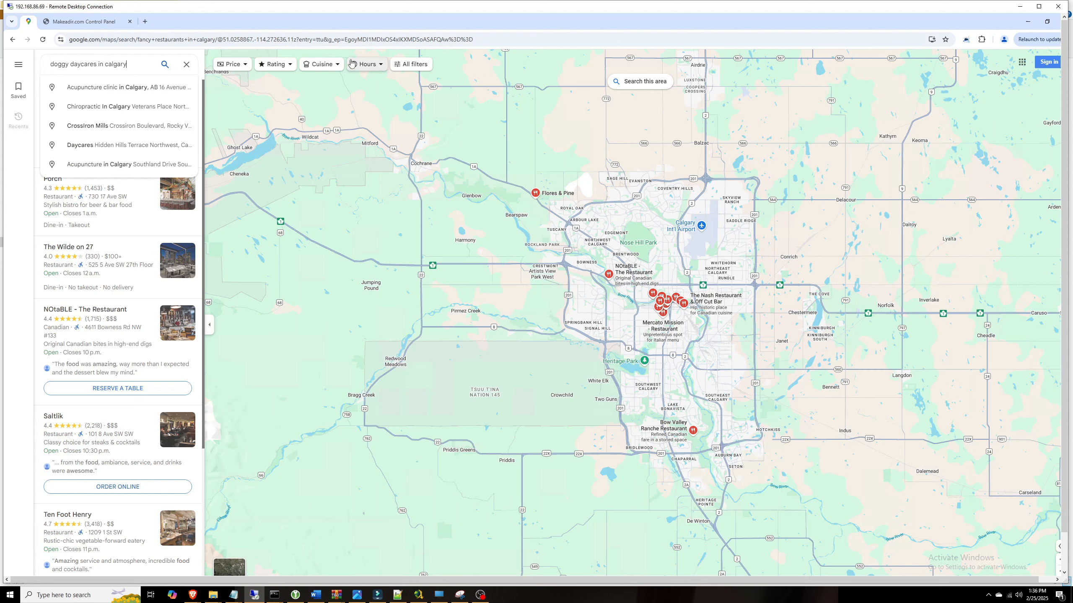
key("Return")
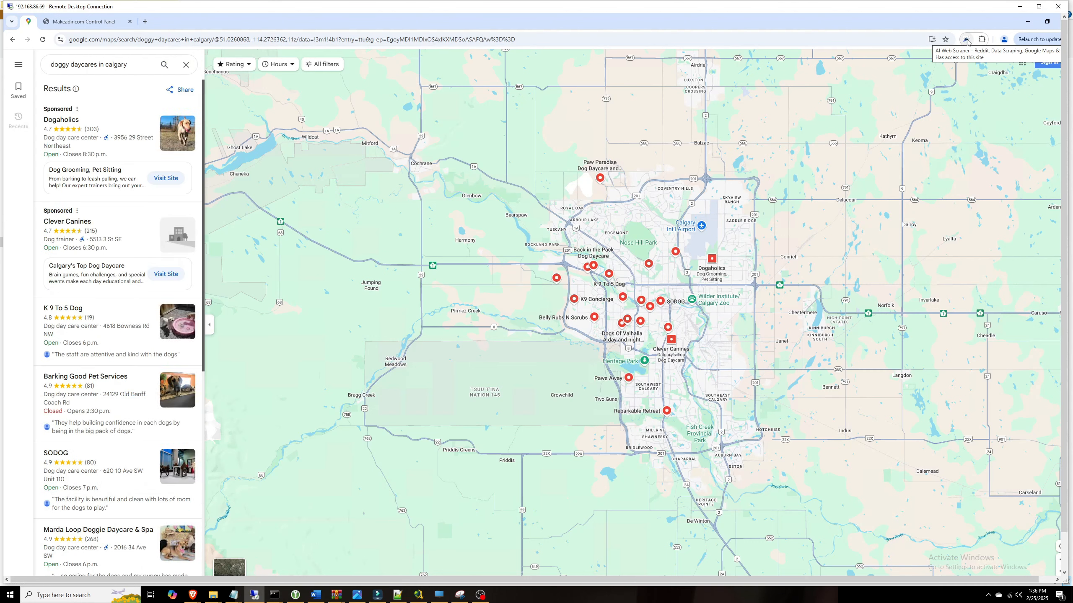
Run the AI Web Scraper on the map results for name, address, phone number, website, reviews, description and pictures, and dismiss the completion message
left_click(966, 41)
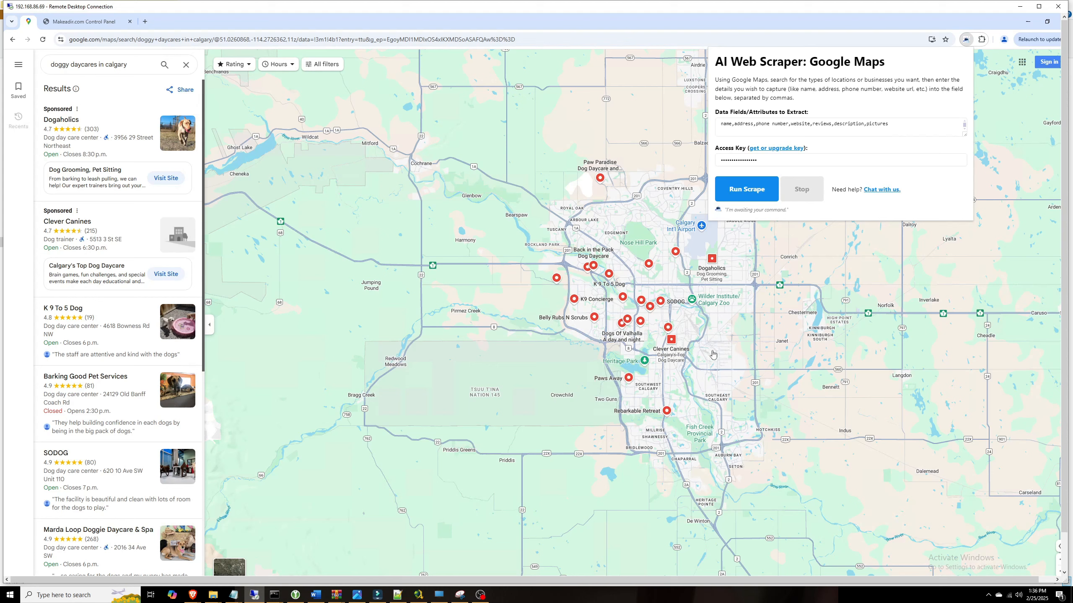
left_click(744, 195)
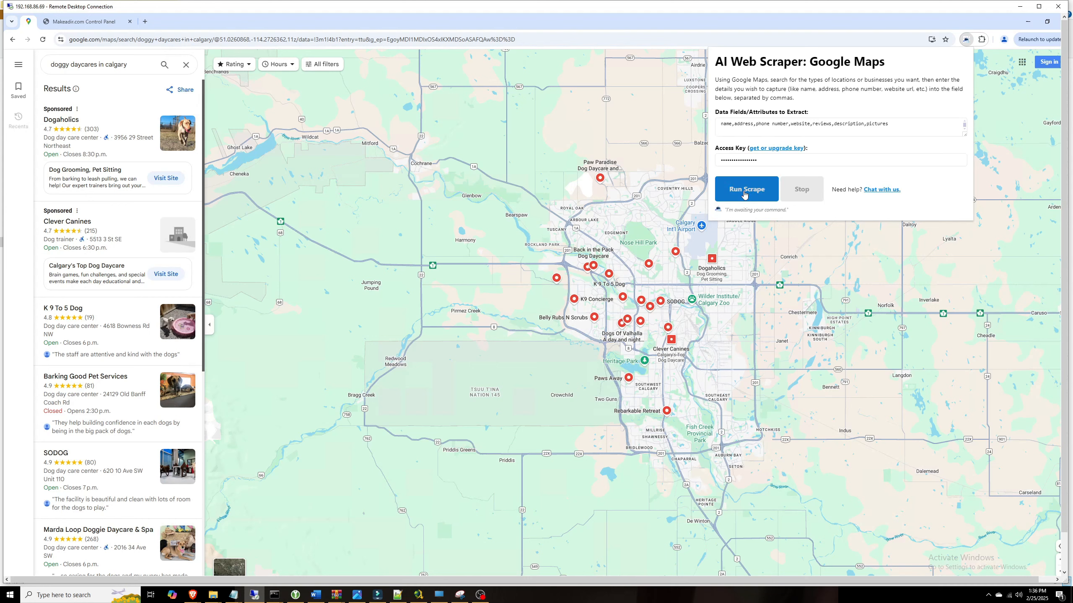
left_click(911, 164)
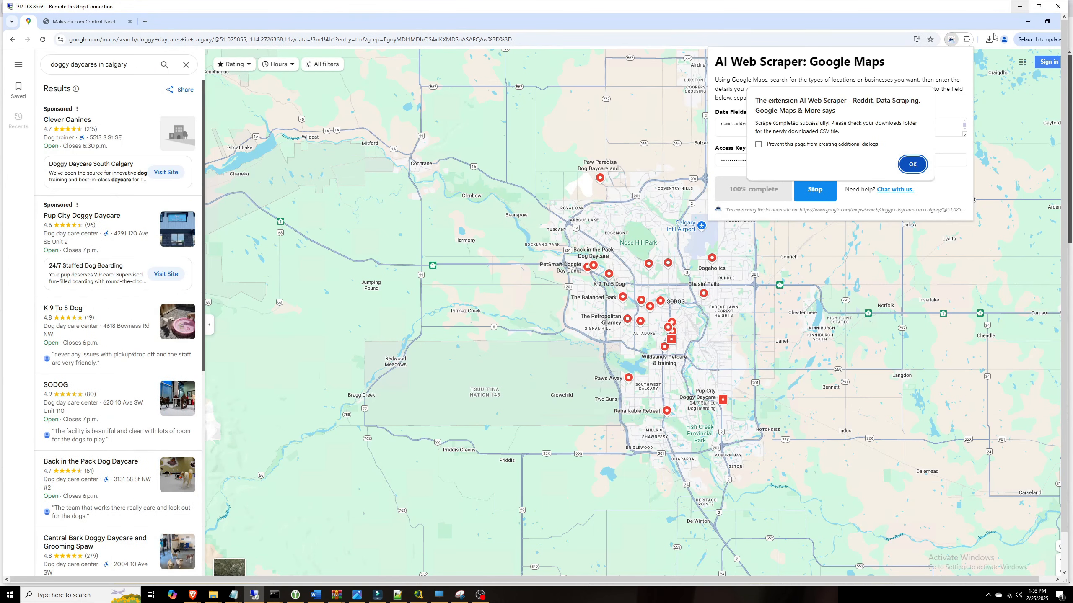
left_click(912, 165)
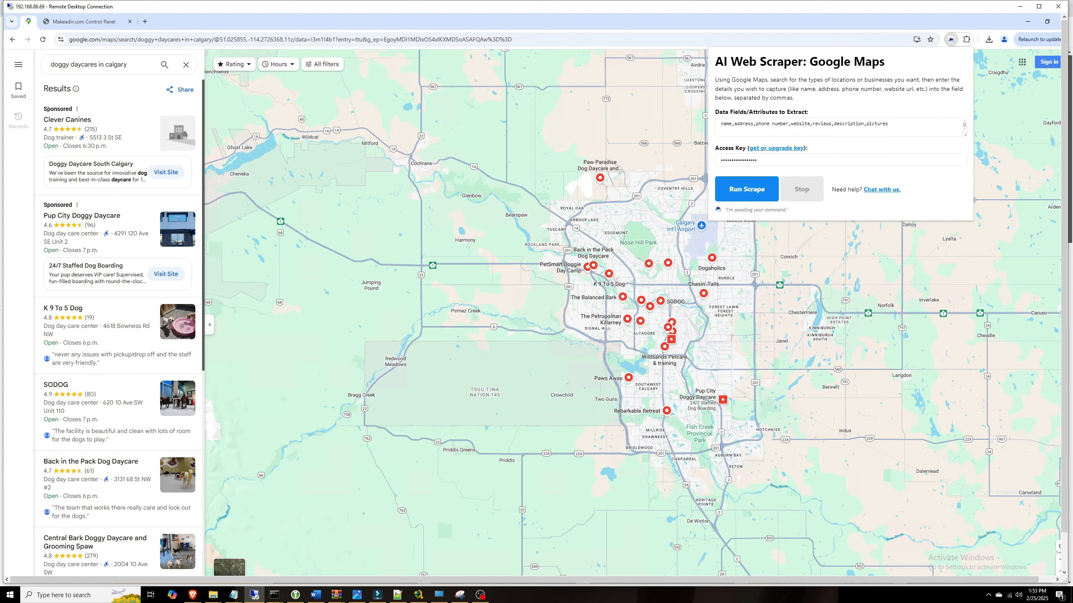
Locate the downloaded scrape_results (31) CSV file in its folder and open it in Excel
left_click(989, 40)
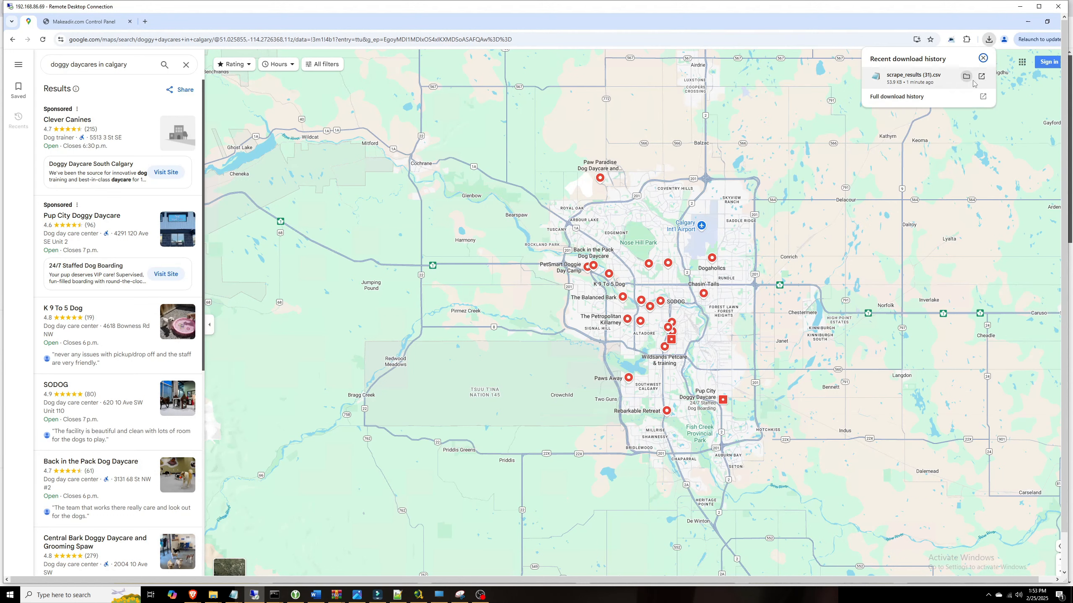
left_click(966, 77)
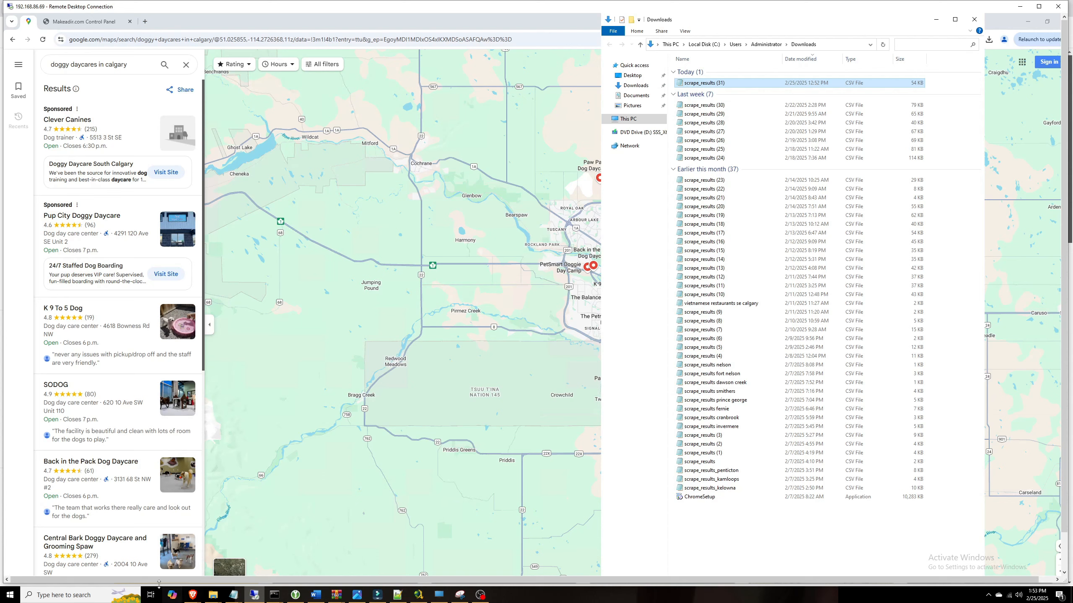
double_click(704, 83)
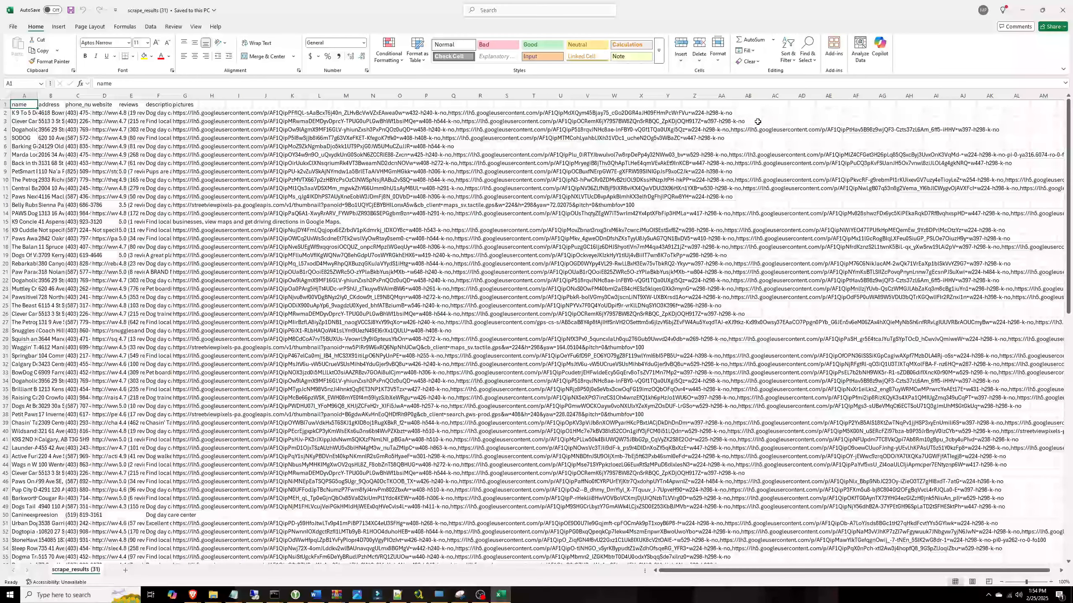
Widen the description and pictures columns and select the whole pictures column
left_click_drag(174, 96, 441, 96)
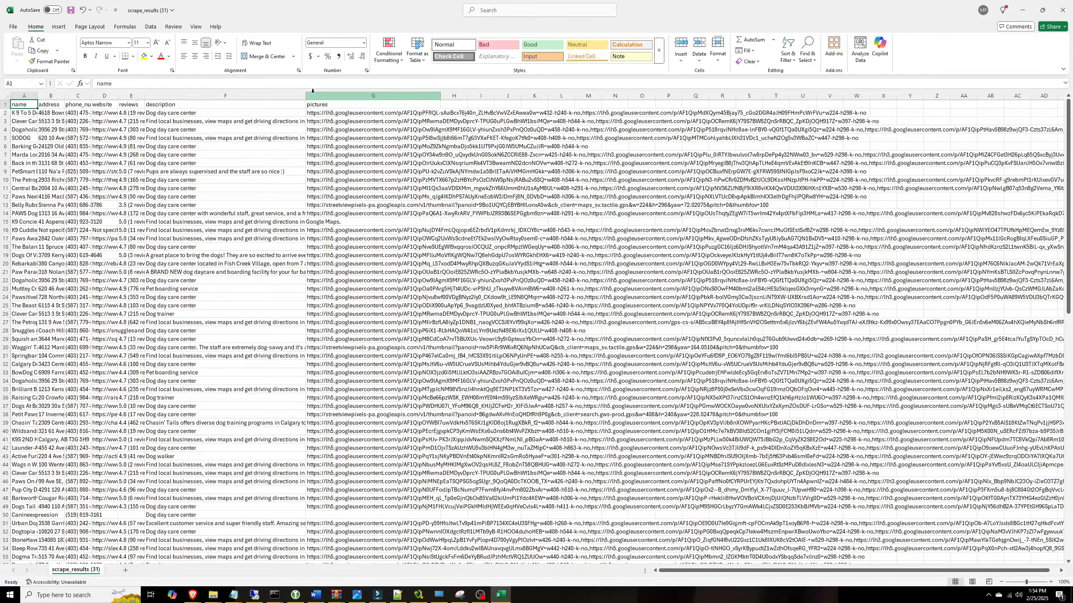
left_click_drag(305, 96, 415, 96)
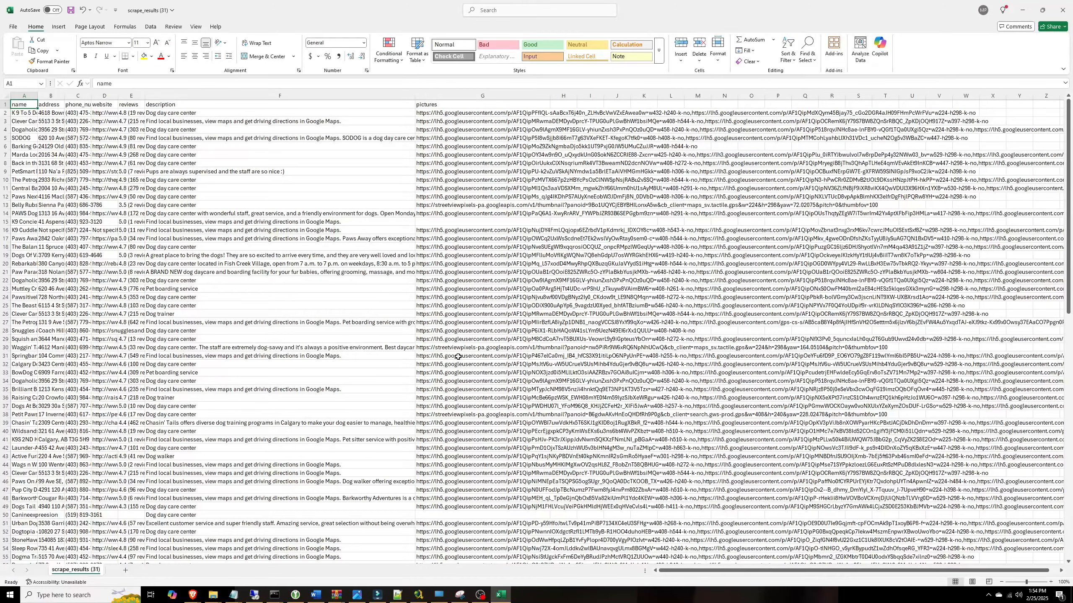
left_click_drag(552, 94, 663, 93)
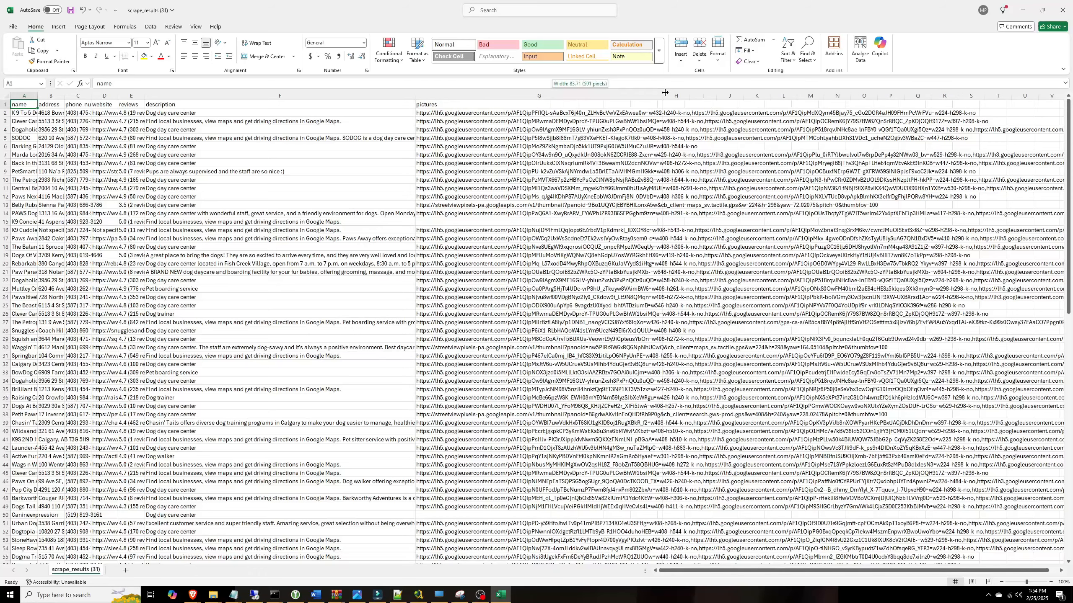
left_click(487, 95)
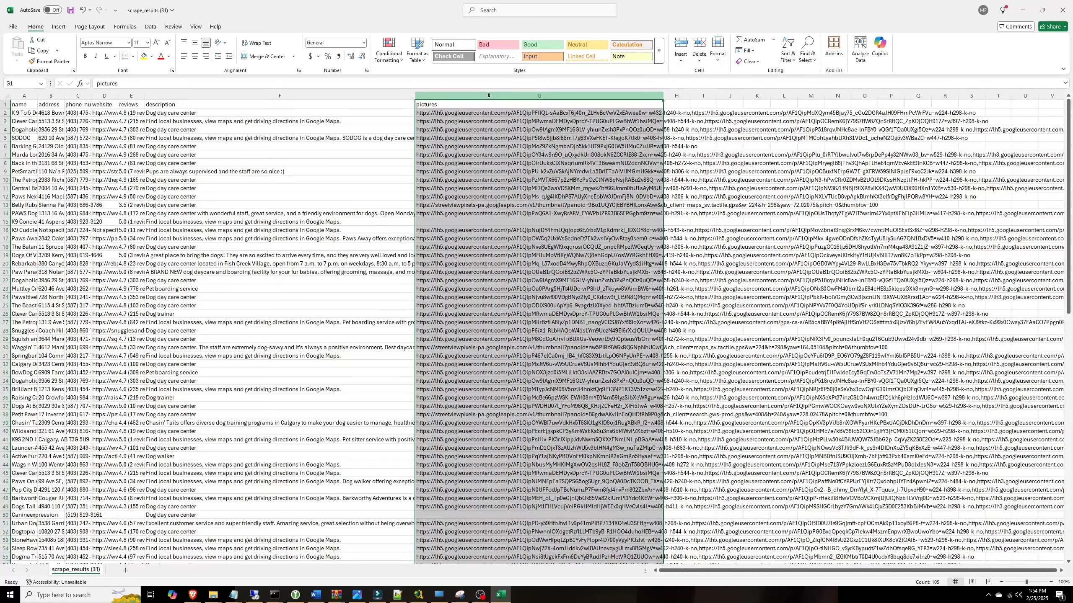
Save the spreadsheet as a CSV file named "scrape_results doggy daycares" in C: > temp
left_click(11, 27)
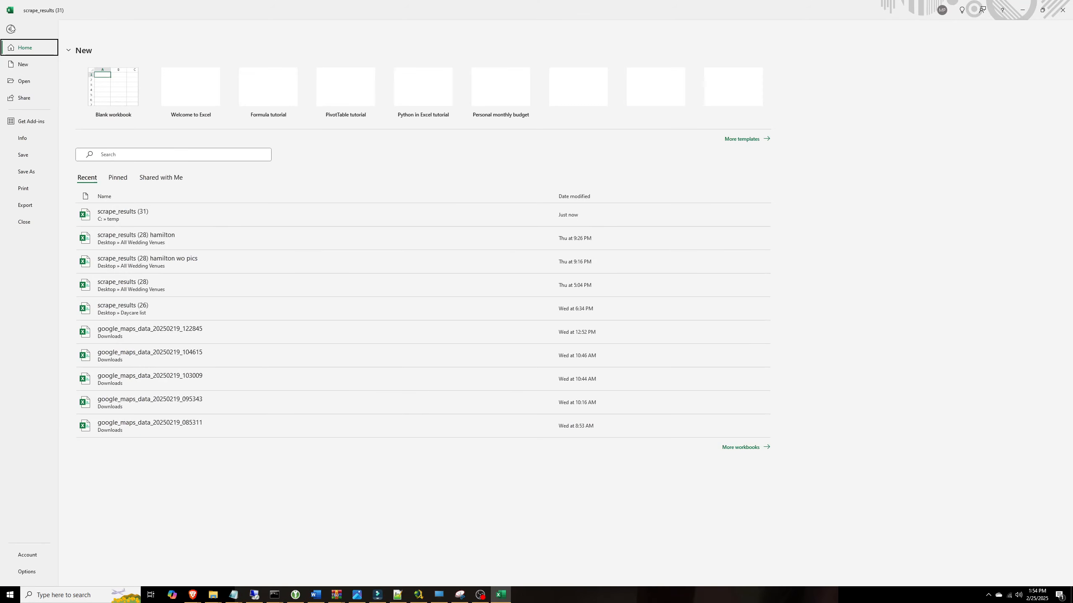
left_click(30, 172)
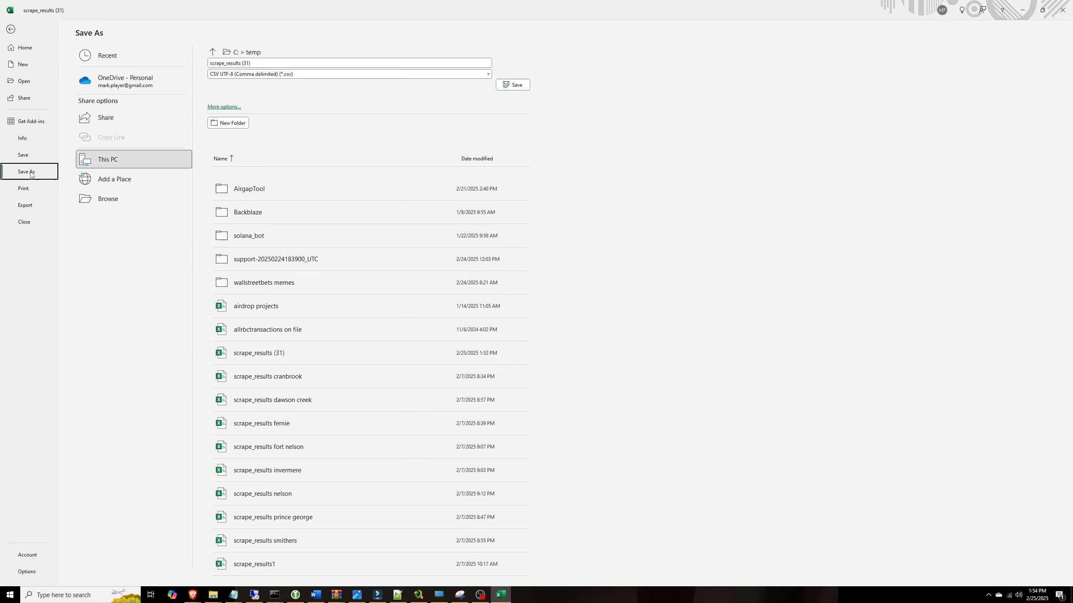
left_click(253, 64)
left_click(272, 62)
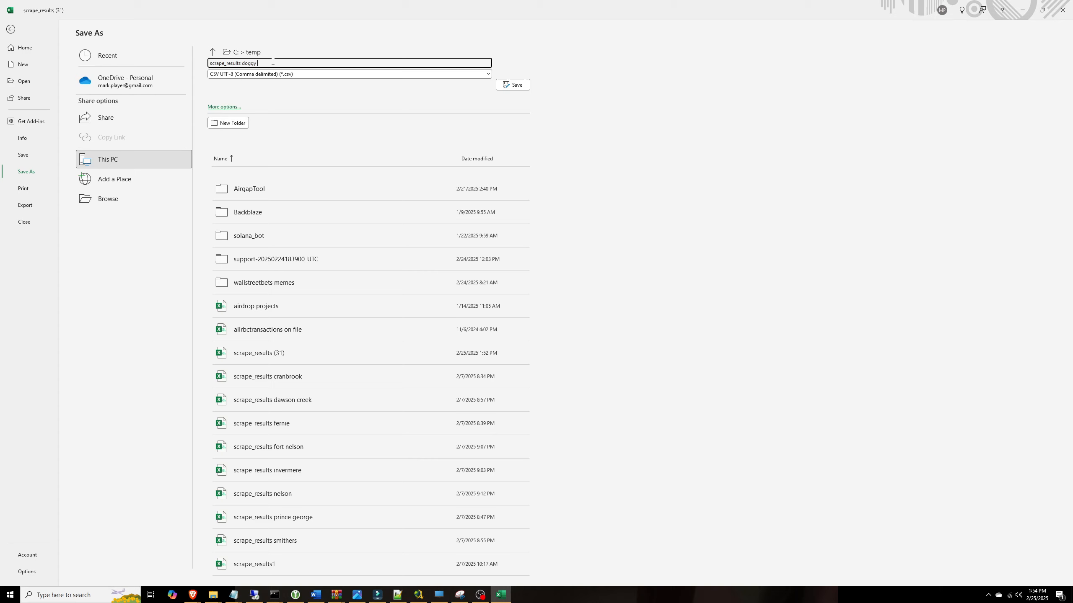
key("Return")
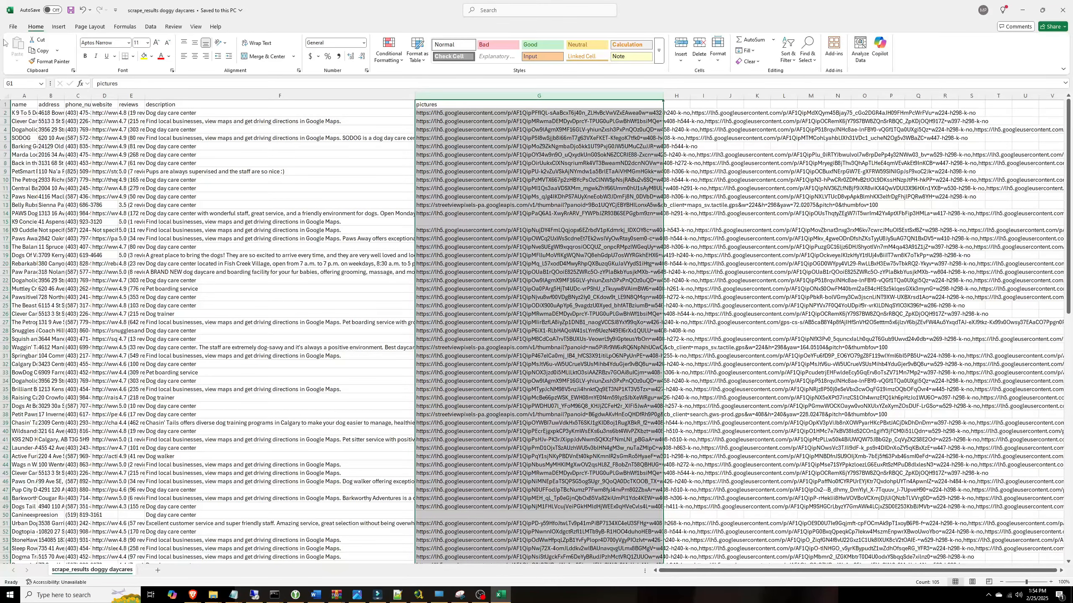
Save another copy as "scrape_results doggy daycares wo pics" and delete its pictures column
left_click(12, 27)
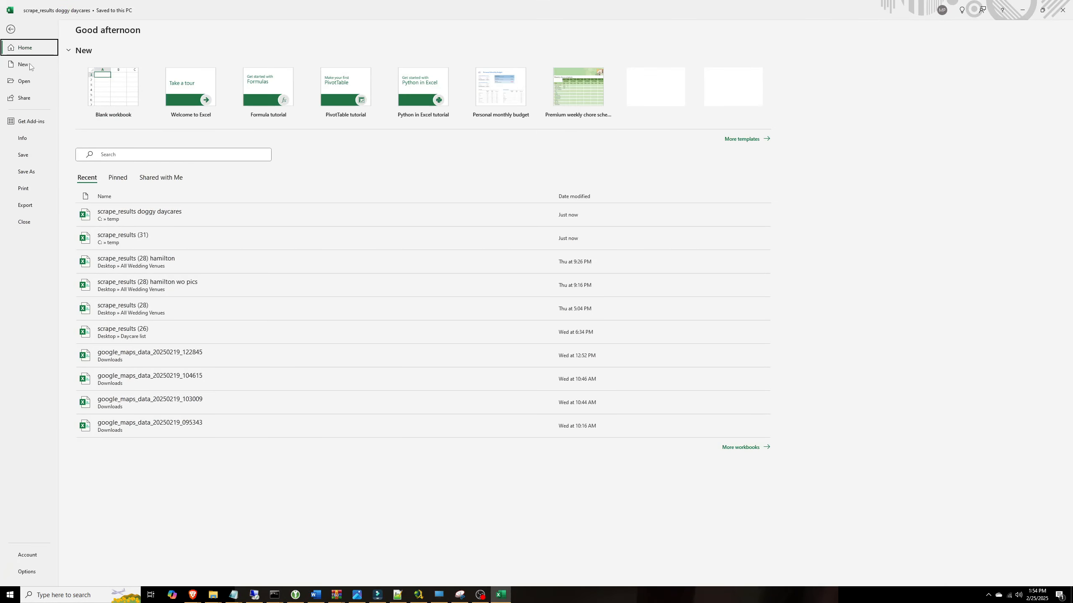
left_click(26, 171)
left_click(305, 63)
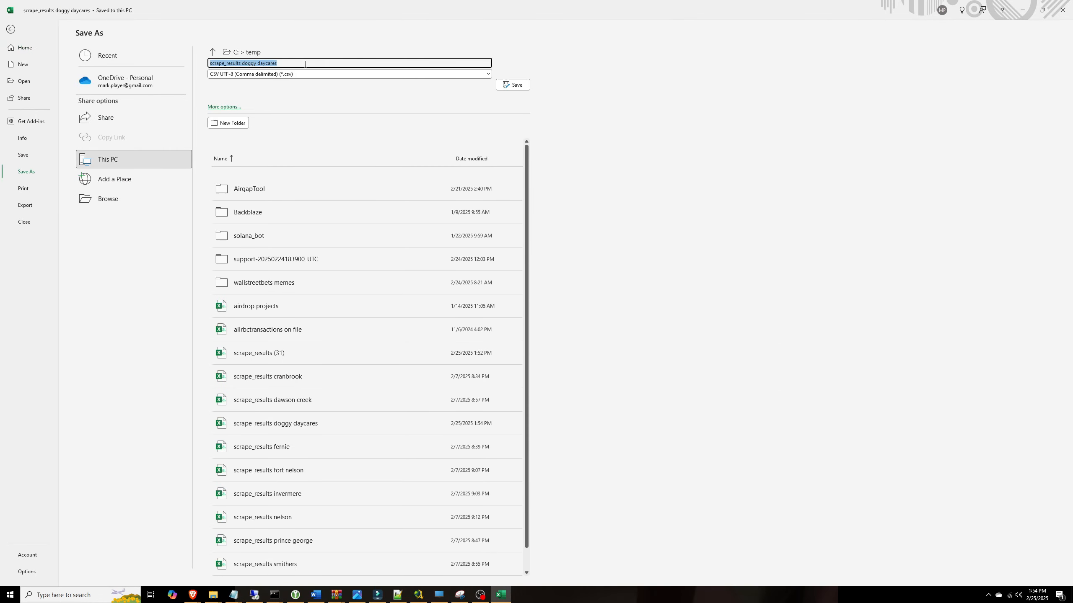
left_click(305, 64)
type("wo pics")
key("Return")
right_click(459, 96)
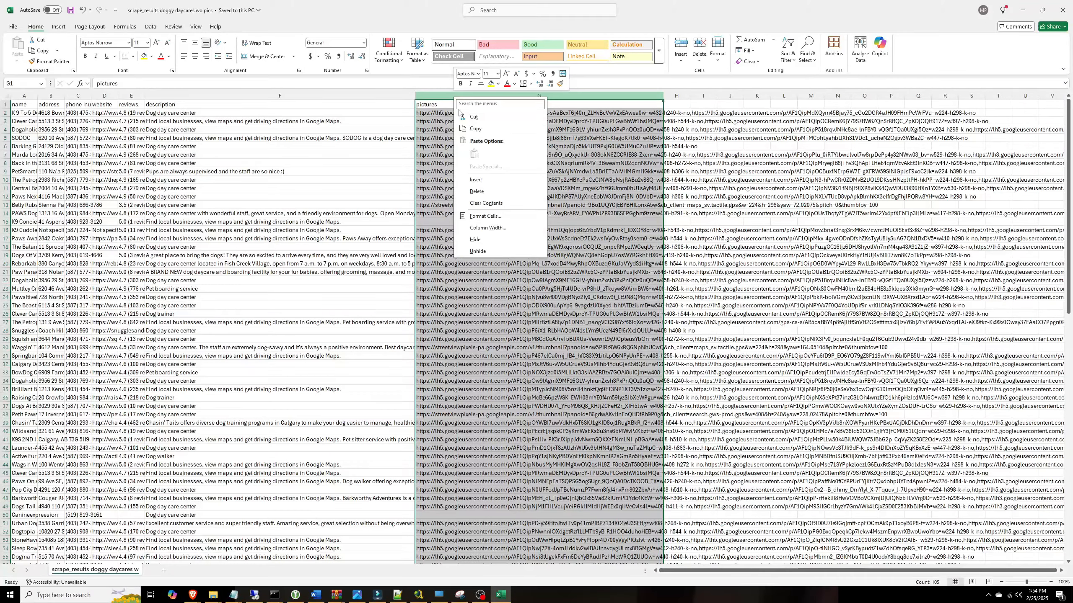
left_click(477, 191)
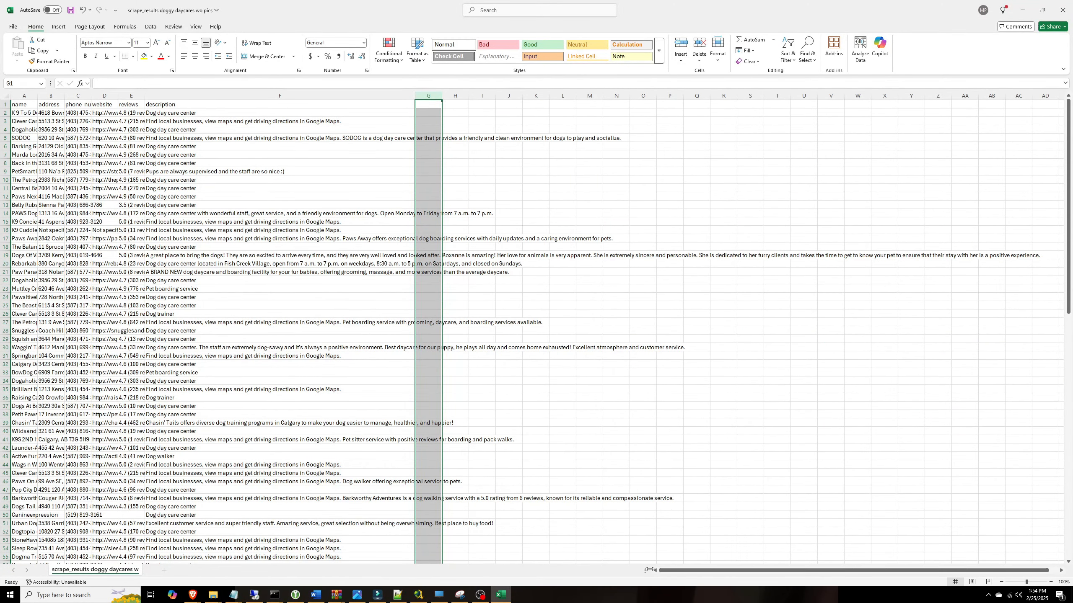
Widen the name, address, phone_number, website and reviews columns so their contents can be read
left_click_drag(38, 95, 203, 96)
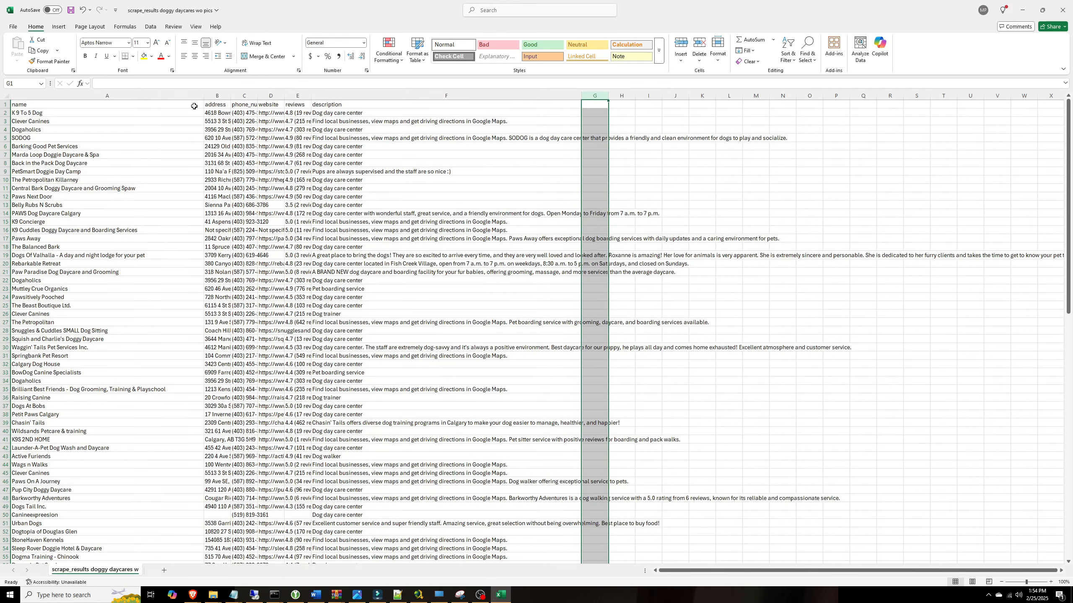
double_click(231, 96)
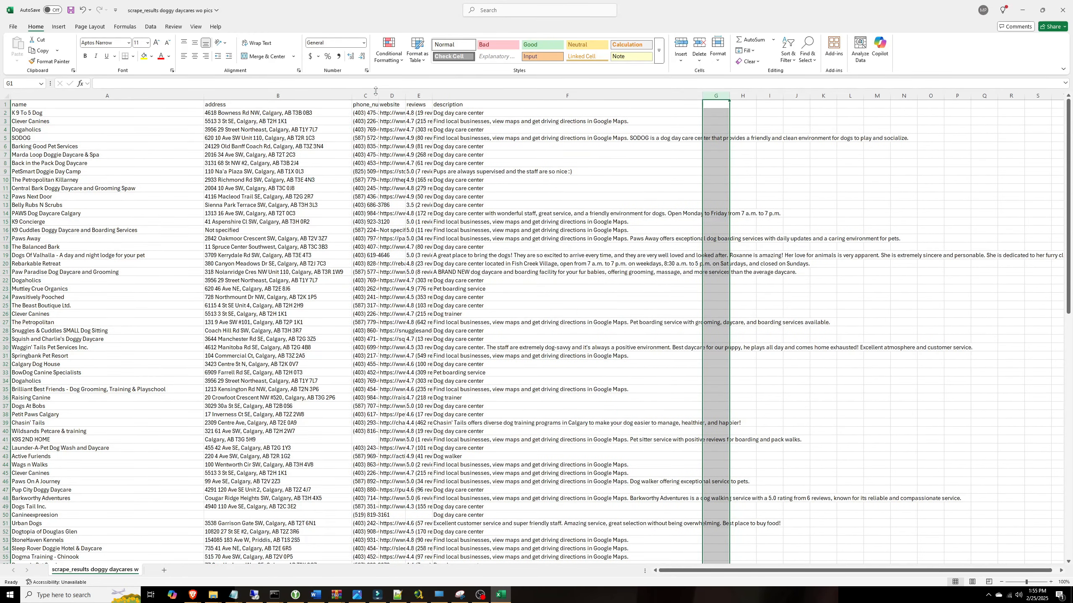
left_click_drag(378, 94, 630, 101)
left_click(664, 103)
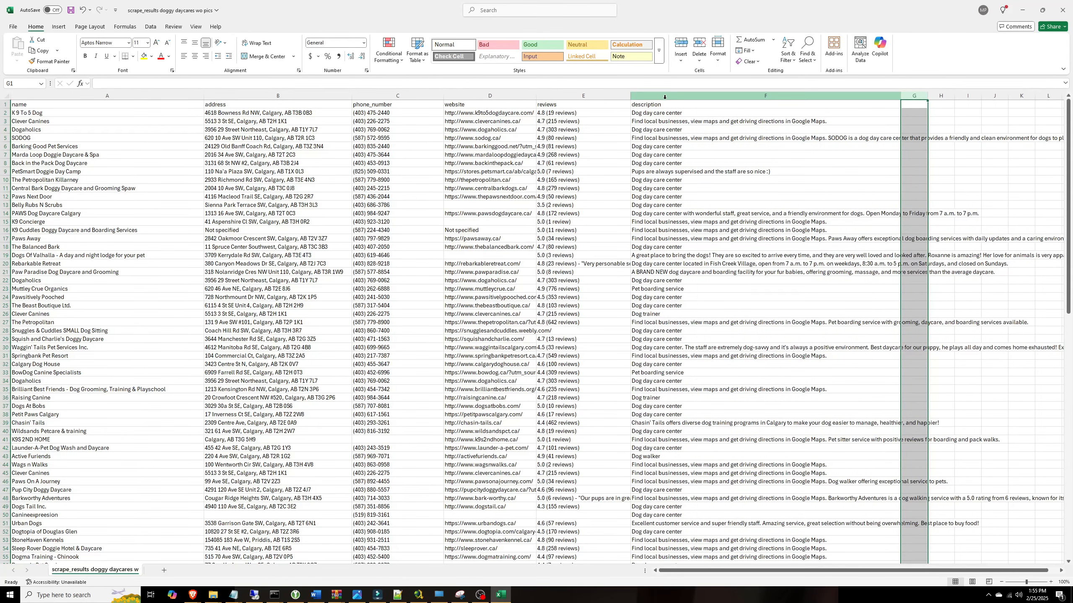
key("ctrl+shift+Down")
left_click(956, 265)
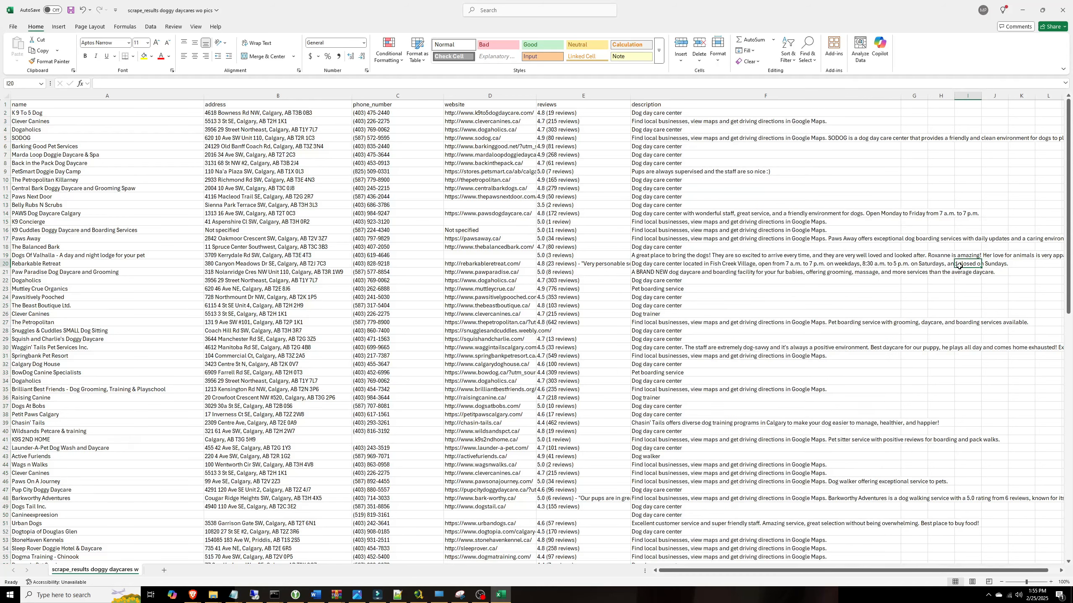
Add the column headers "Category" in G1 and "SubCategory" in H1
left_click(914, 105)
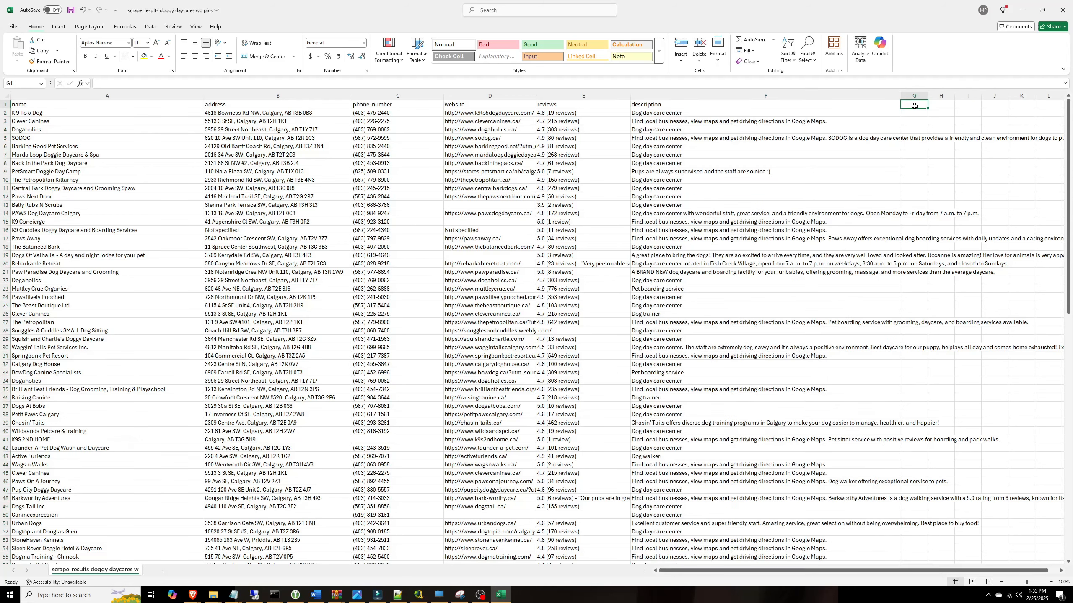
type("Category")
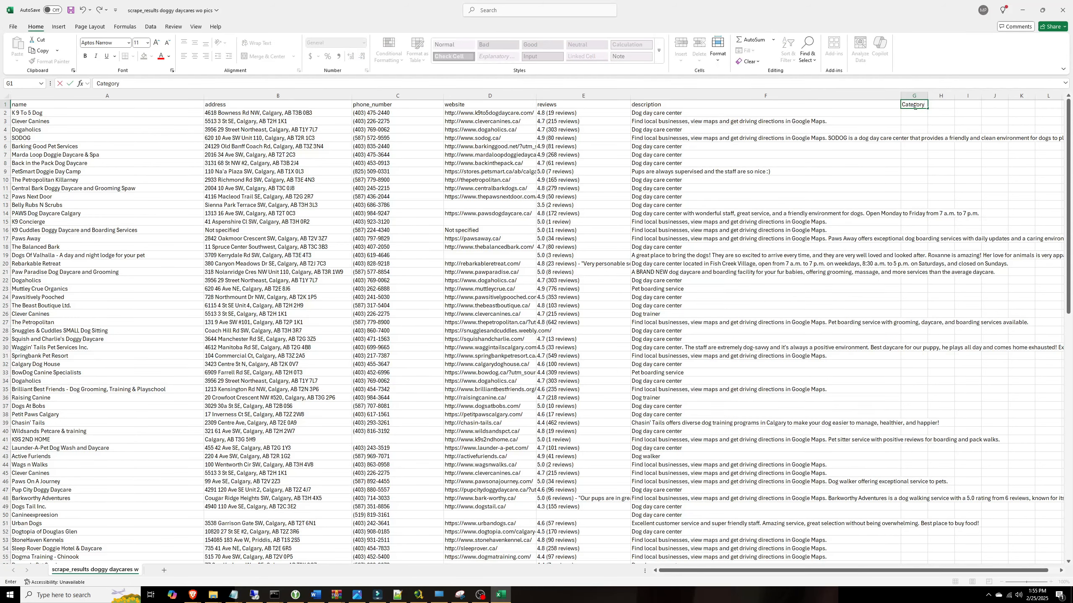
key("Tab")
type("Su")
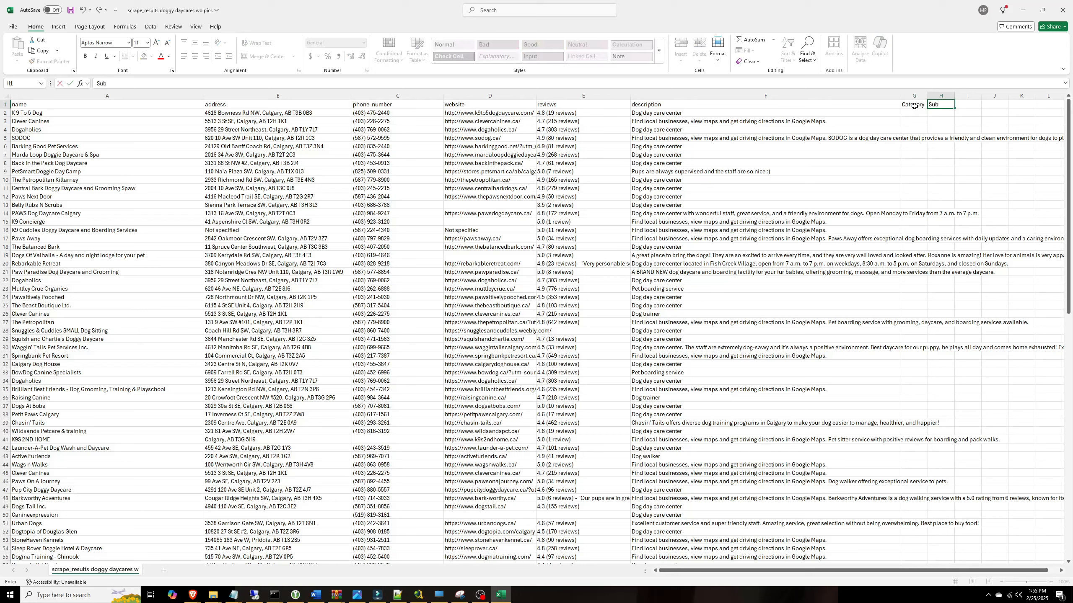
type("bCategory")
key("Return")
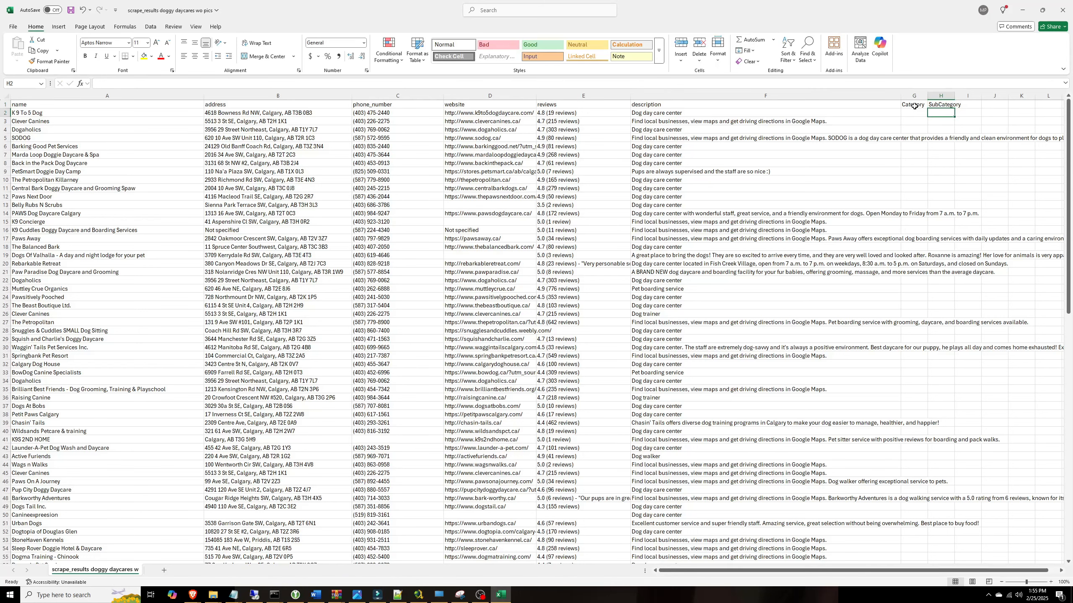
Enter "Alberta" as the Category in G2 for the first listing and select that cell
type("Alberta")
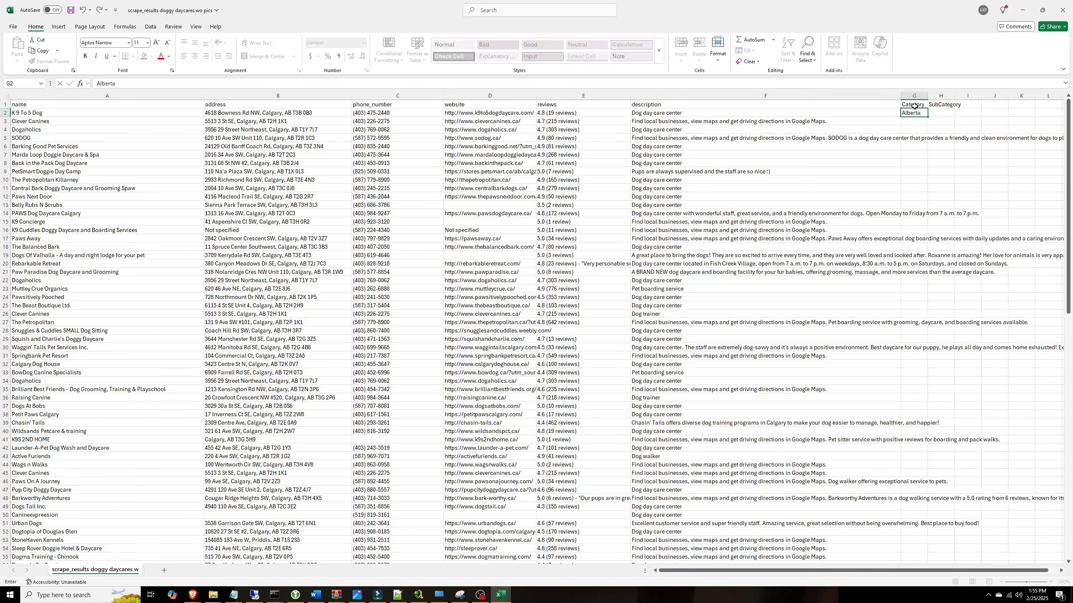
left_click(942, 125)
left_click(921, 113)
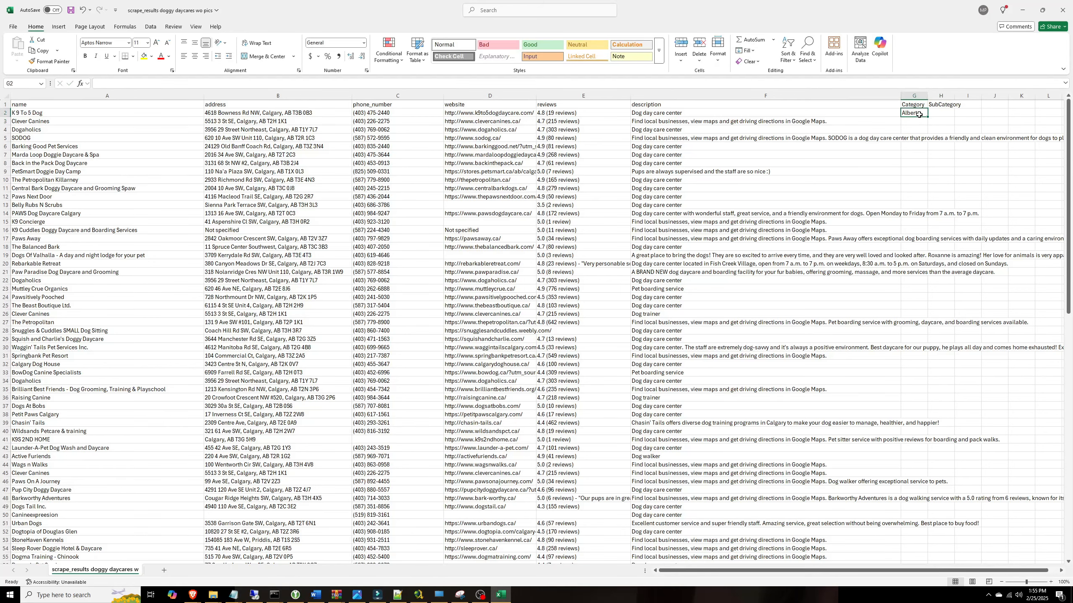
Copy the Category value "Alberta" from G2 into G3:G116 for all remaining listings
key("ctrl+c")
left_click(916, 120)
mouse_move(916, 119)
left_mouse_down()
mouse_move(913, 584)
mouse_move(886, 32)
mouse_move(929, 44)
mouse_move(912, 137)
mouse_move(914, 122)
left_mouse_up()
key("ctrl+v")
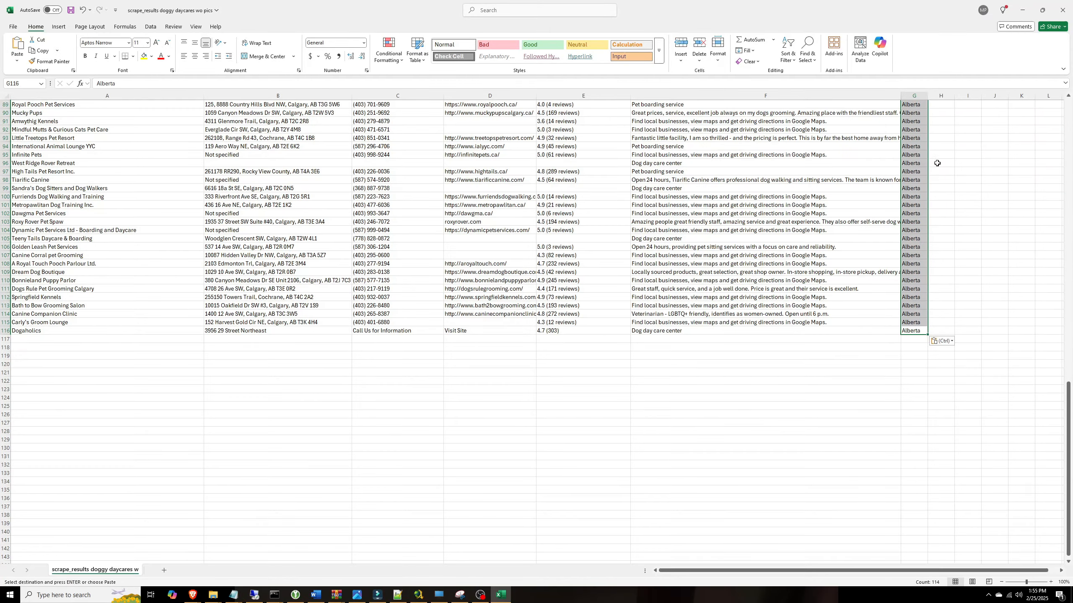
scroll(938, 160, "up", 20)
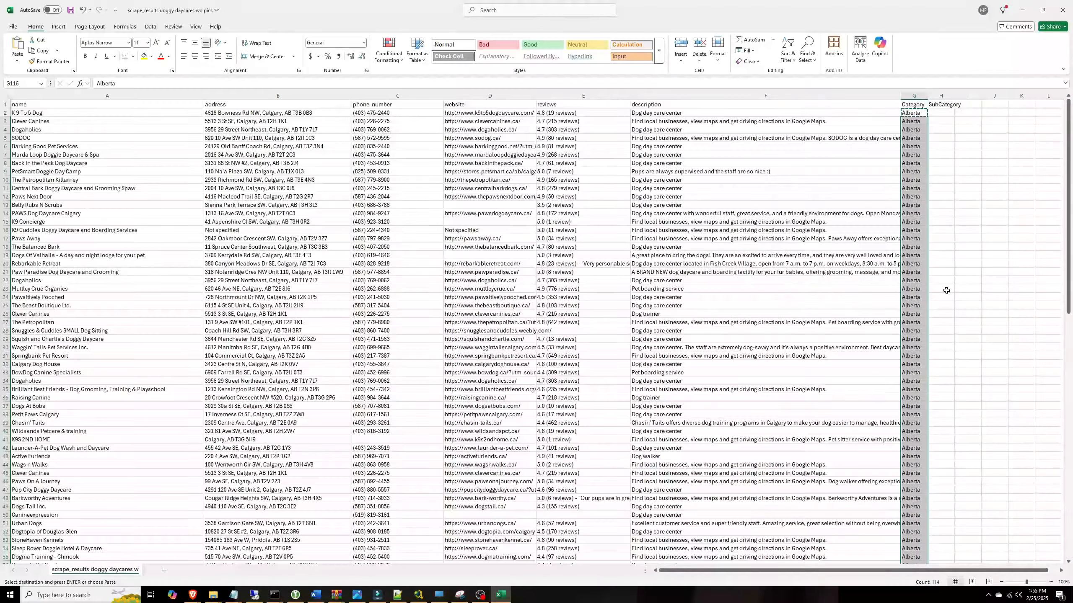
Enter "Calgary" as the SubCategory in H2 and copy it into H3:H116 for all remaining listings
left_click(942, 115)
type("Calgary")
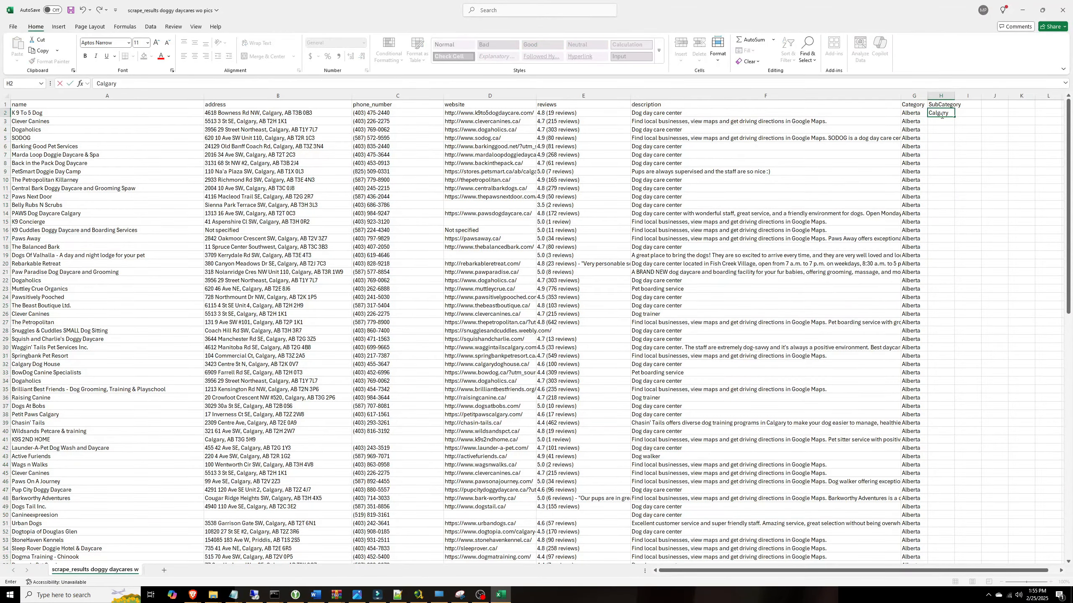
left_click(976, 149)
left_click(947, 113)
key("ctrl+c")
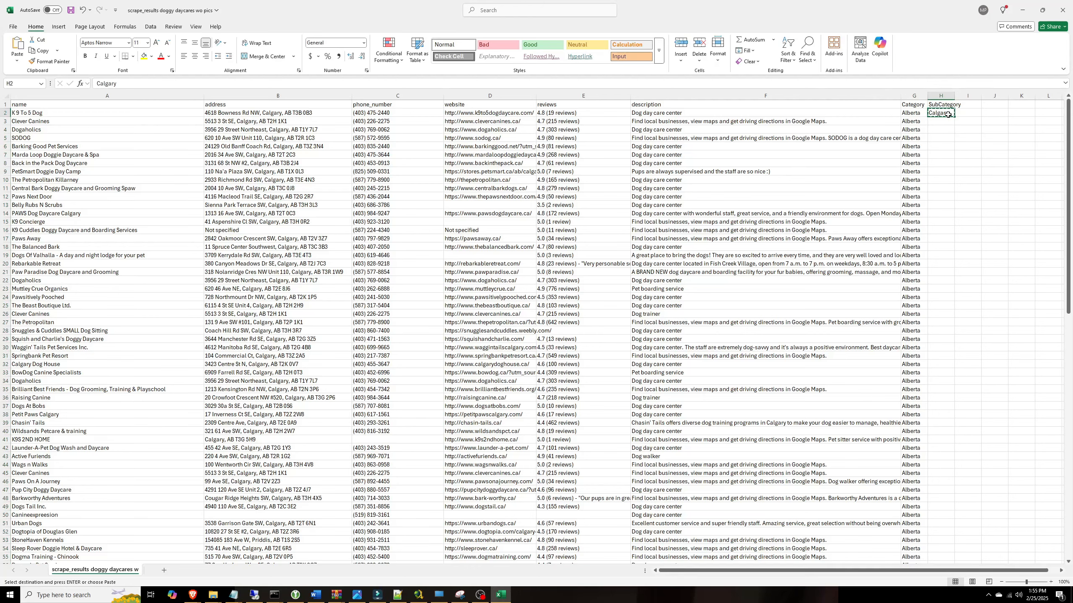
left_click_drag(926, 121, 942, 549)
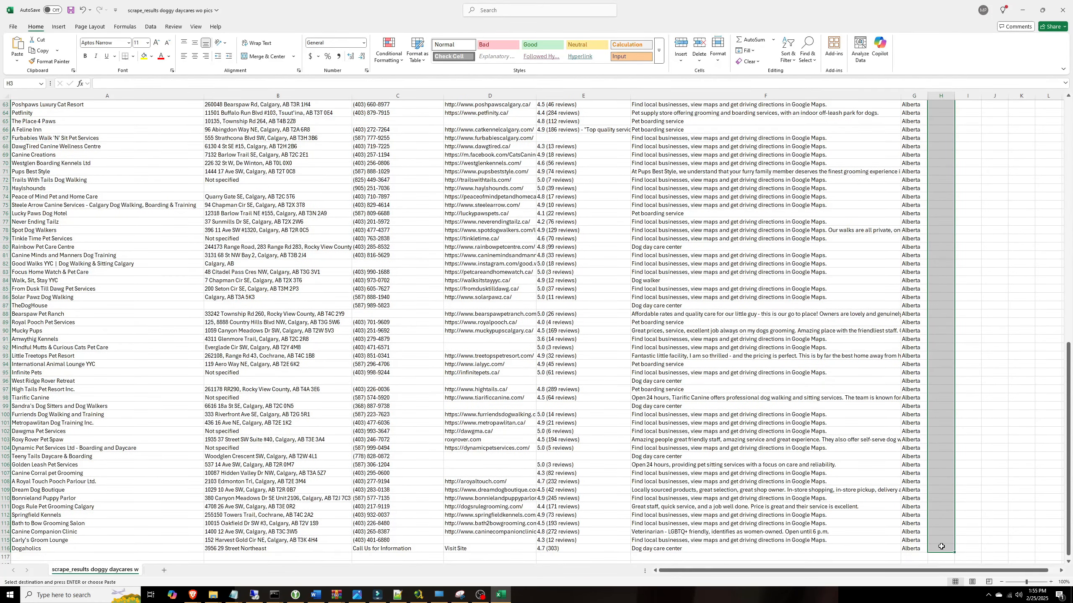
key("ctrl+v")
left_click(681, 158)
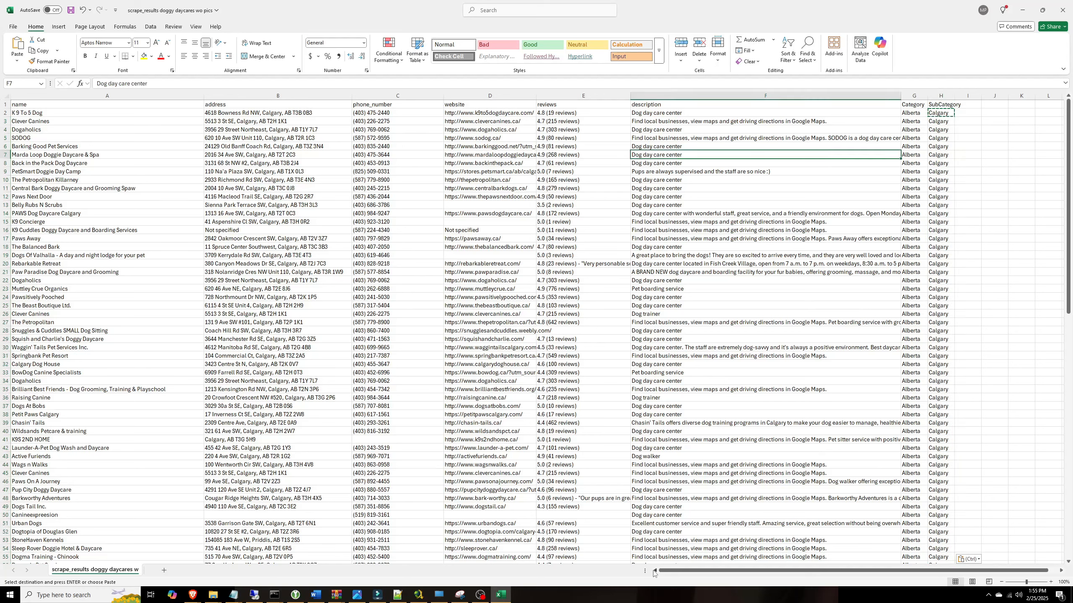
Add filters to the header row A1:H1 and sort the listings by name from A to Z
left_click_drag(23, 108, 946, 108)
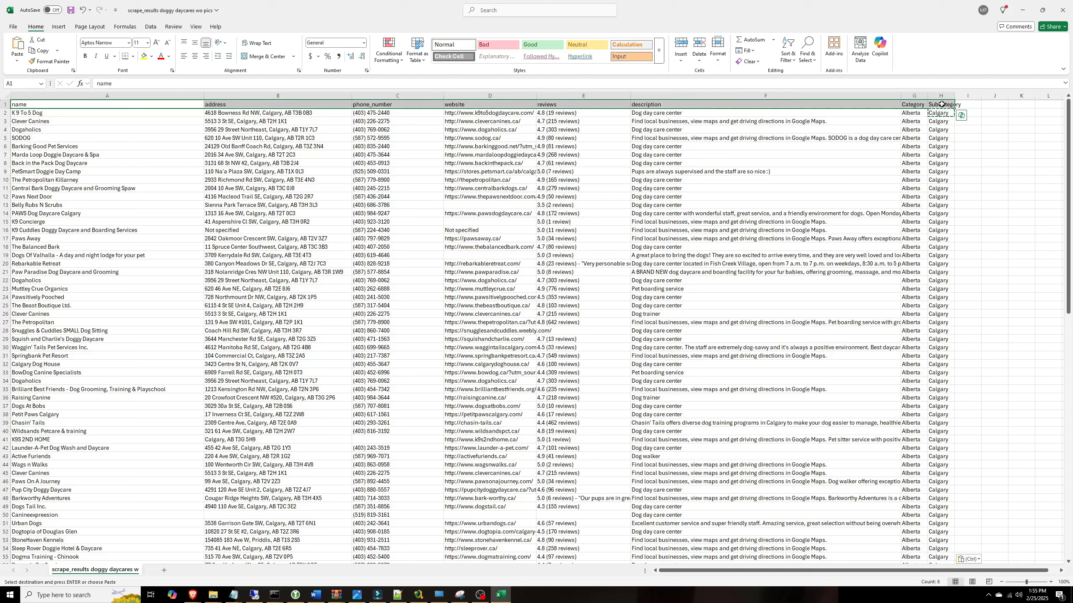
left_click(151, 27)
left_click(434, 49)
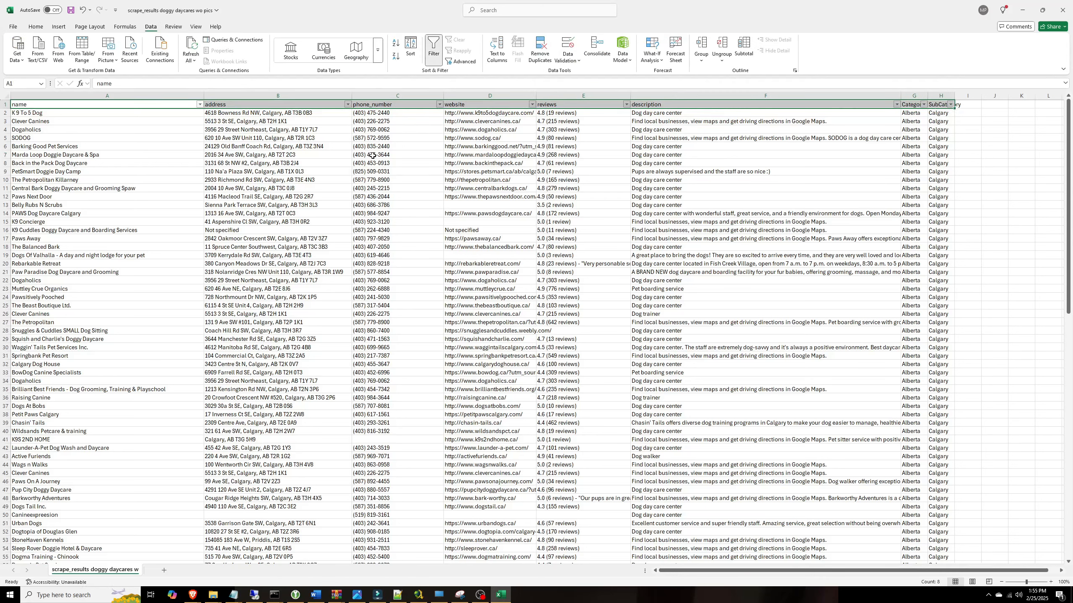
left_click(372, 156)
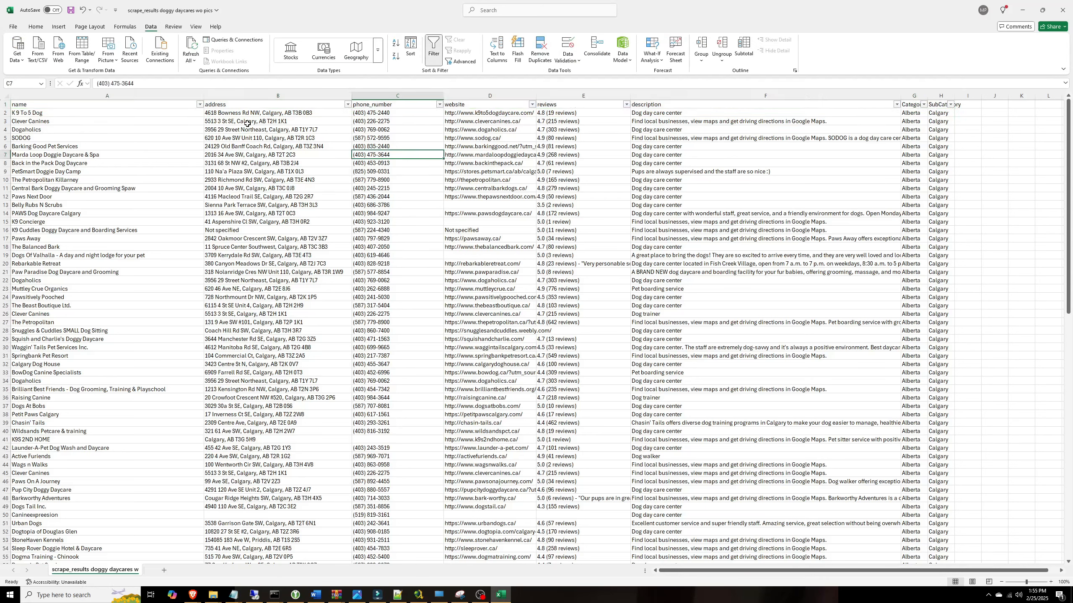
left_click(200, 105)
left_click(126, 117)
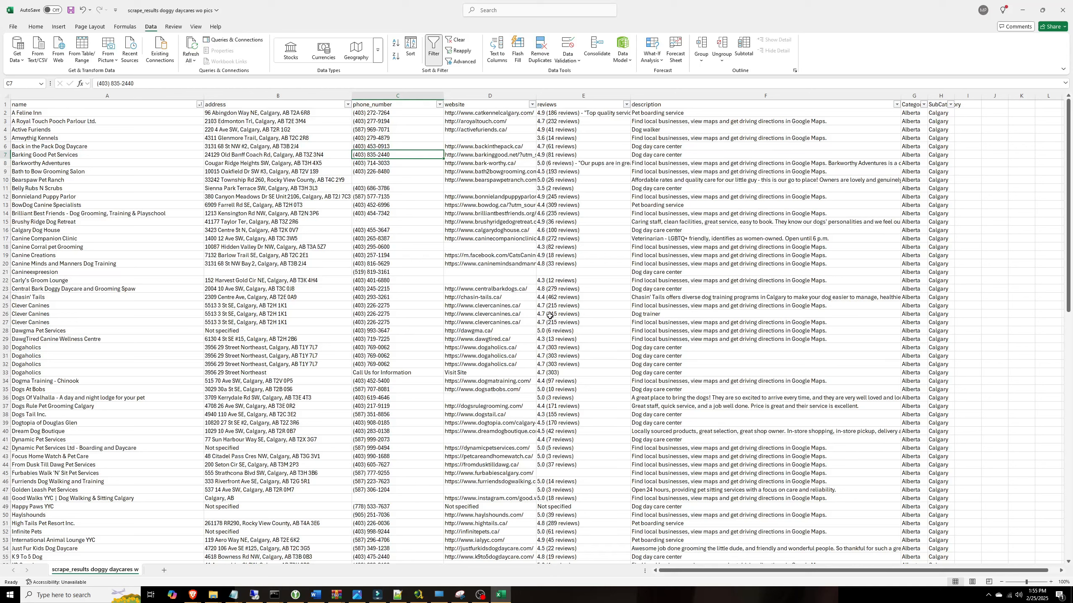
left_click(80, 307)
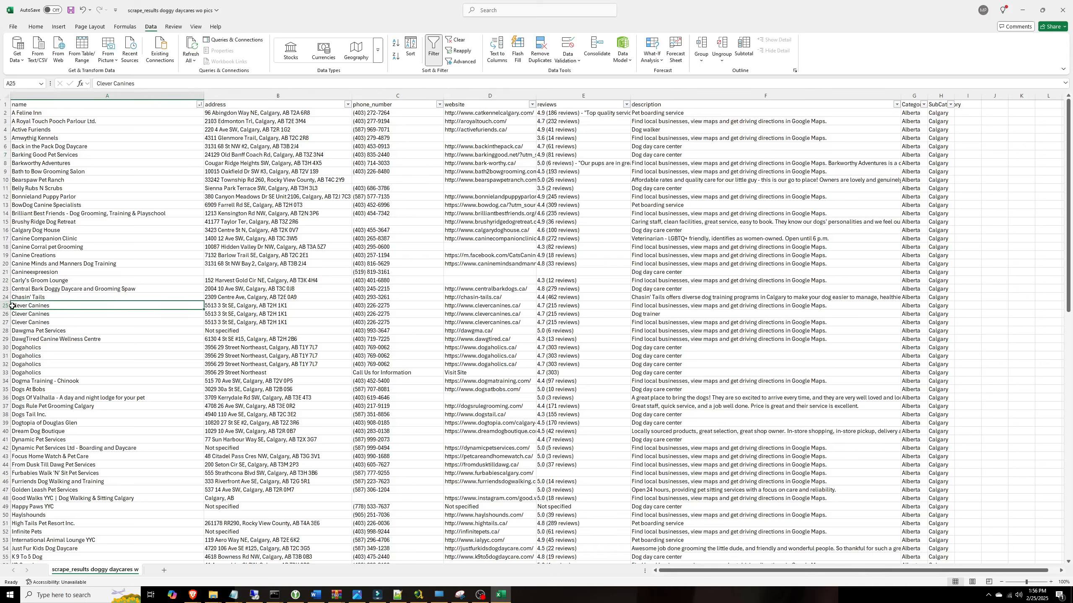
left_click_drag(2, 305, 2, 313)
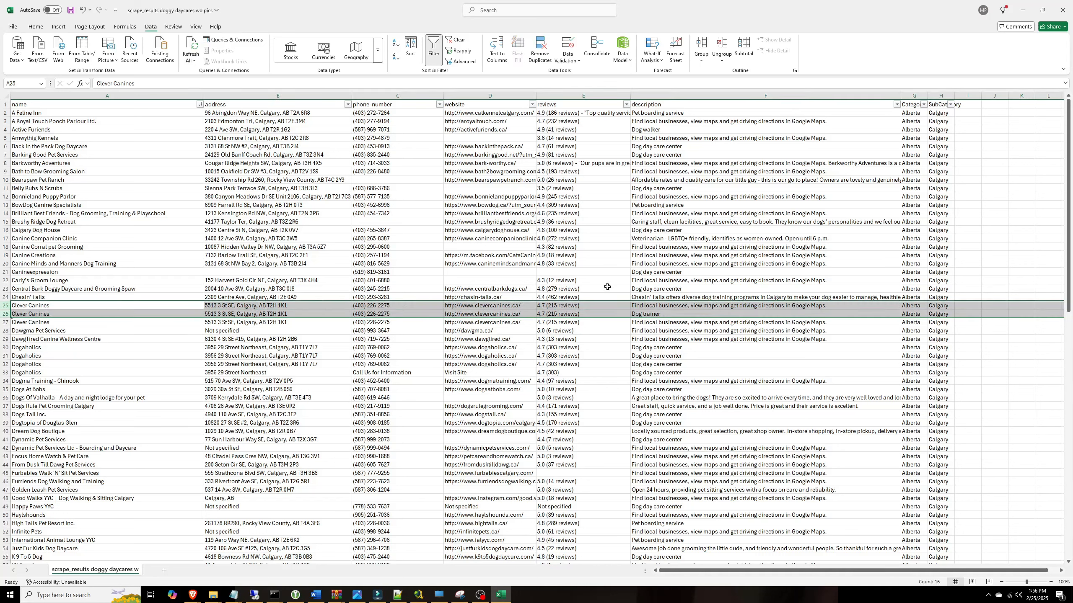
left_click(659, 305)
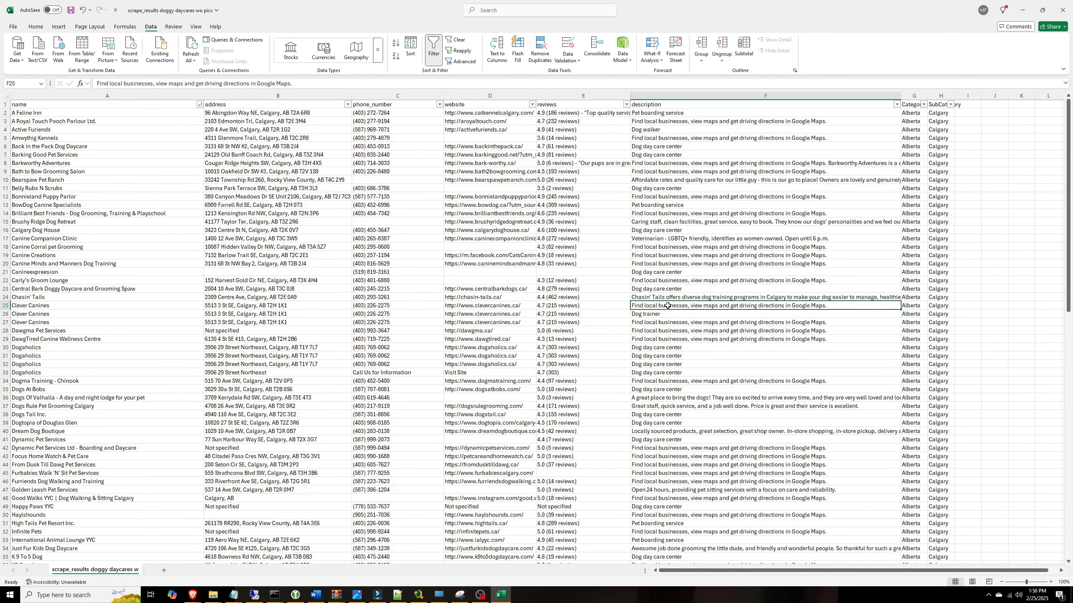
Sort by description from A to Z and clear F53:F92, which hold only the generic "Find local businesses" Google Maps sentence
left_click(896, 104)
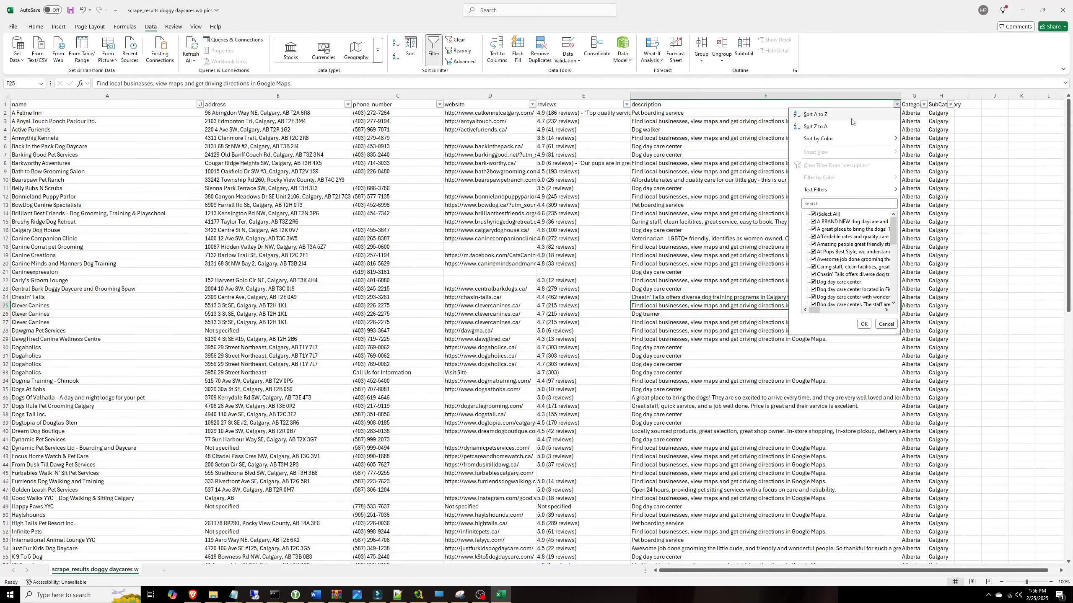
left_click(817, 115)
scroll(710, 262, "down", 11)
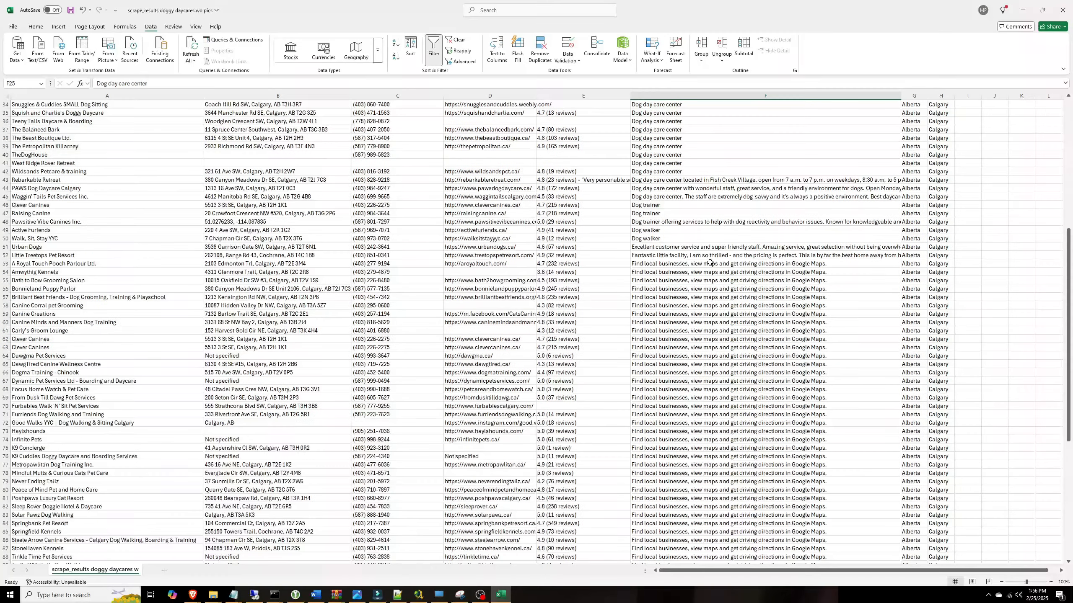
left_click_drag(657, 262, 646, 299)
left_click_drag(665, 571, 681, 482)
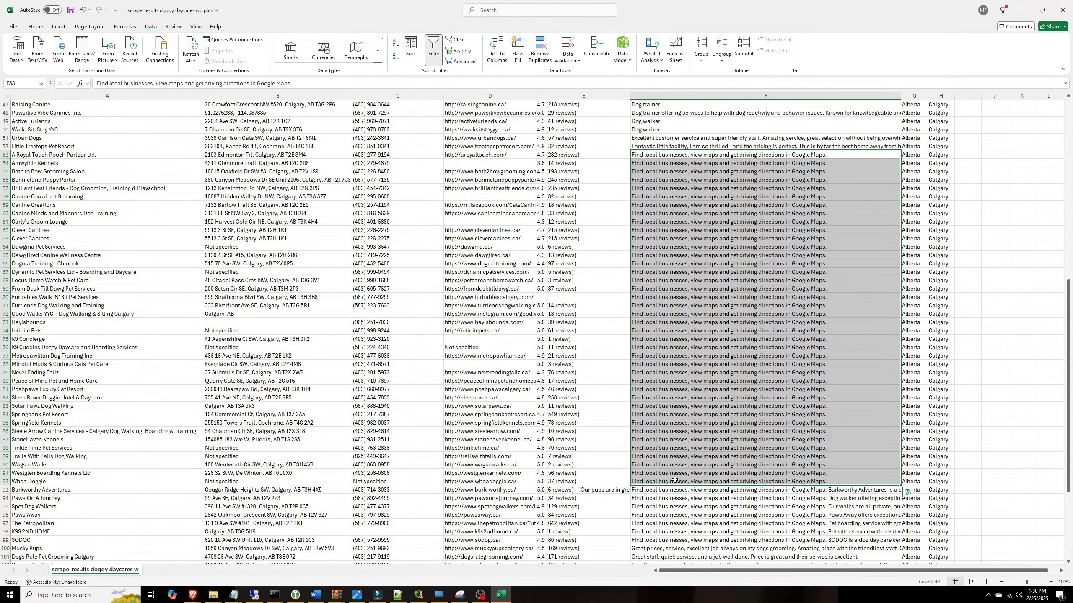
right_click(681, 482)
left_click(706, 311)
Remove the leading "Find local businesses, view maps and get driving directions in Google Maps." sentence from the descriptions in F93, F94 and F95
left_click(840, 491)
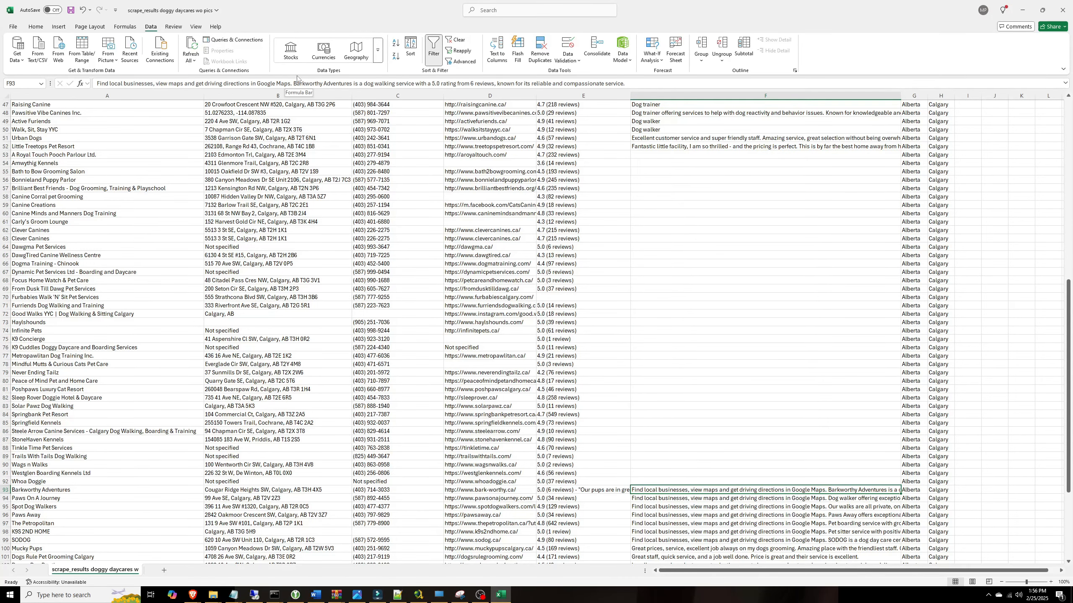
left_click_drag(293, 83, 78, 83)
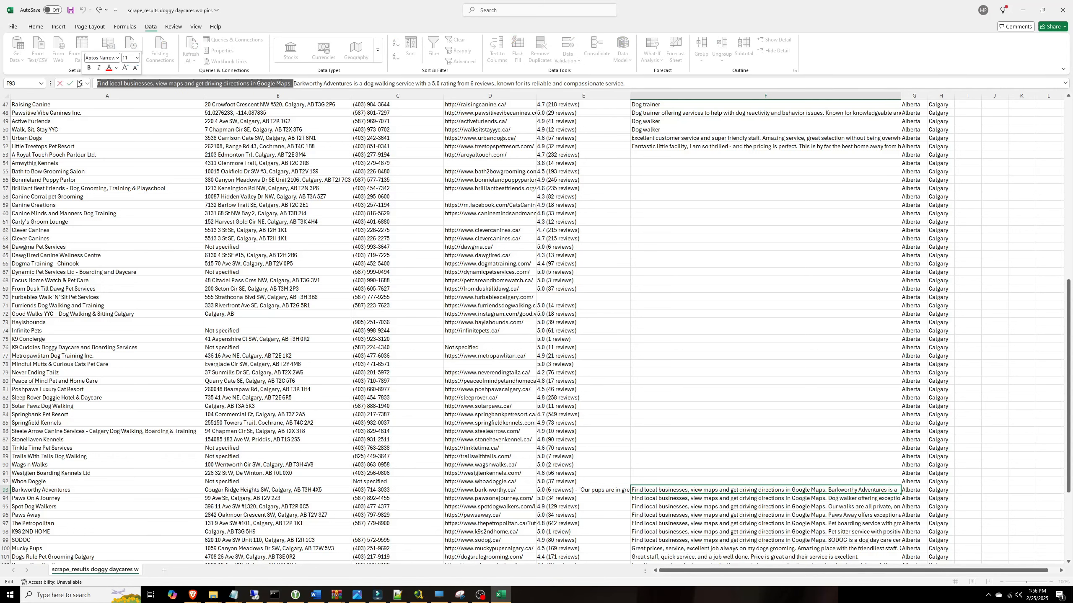
key("BackSpace")
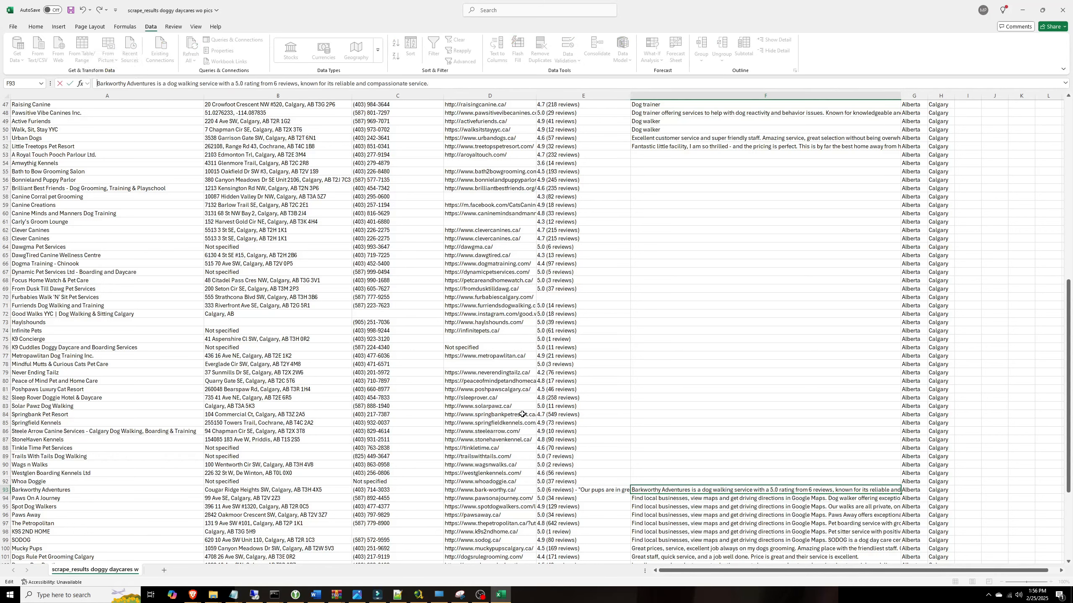
left_click(723, 501)
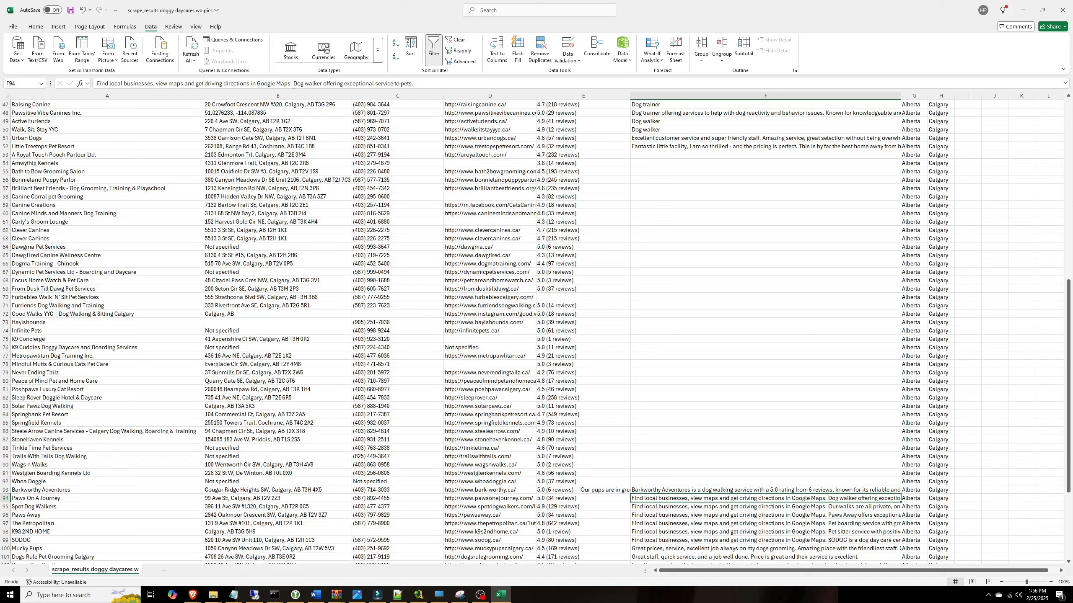
left_click_drag(293, 83, 94, 83)
key("BackSpace")
key("Return")
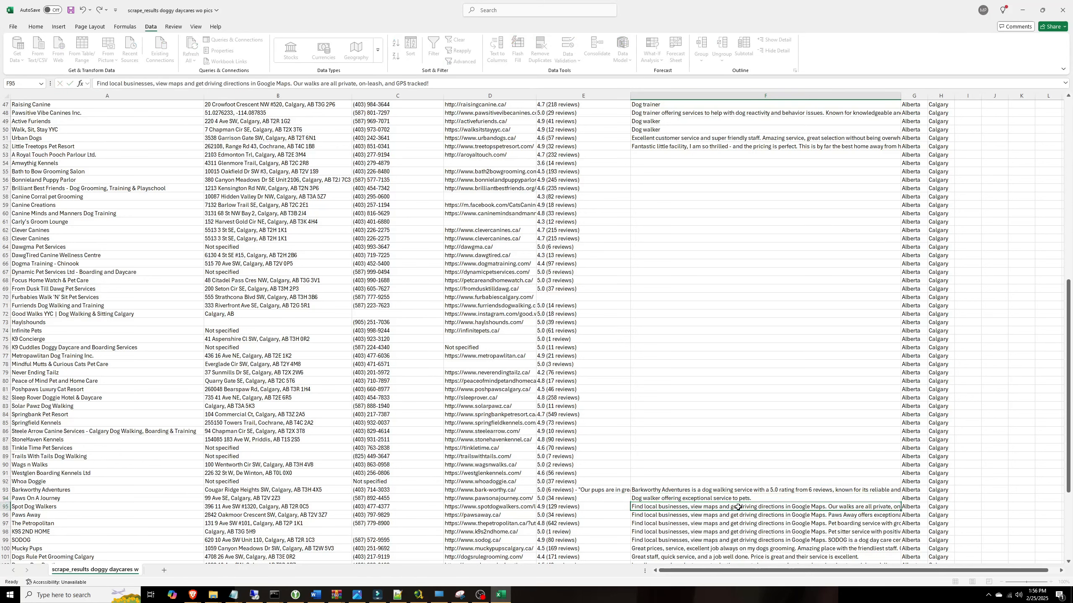
left_click_drag(291, 84, 94, 84)
key("BackSpace")
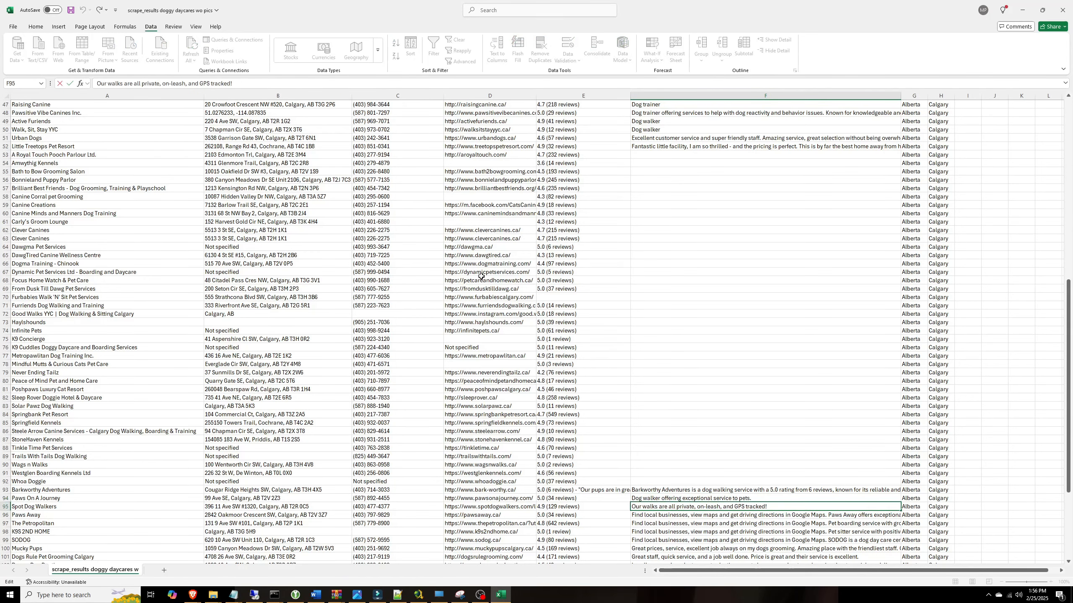
key("Return")
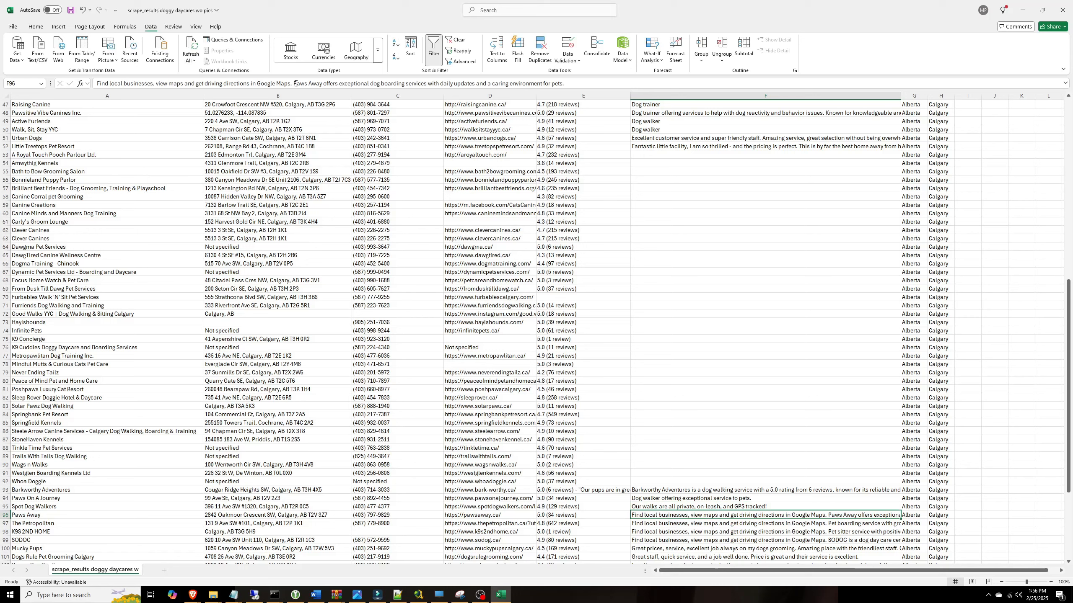
Strip the same generic Google Maps sentence from the start of the descriptions in F96 through F99, keeping the rest of each text
left_click_drag(295, 84, 94, 83)
key("BackSpace")
key("Return")
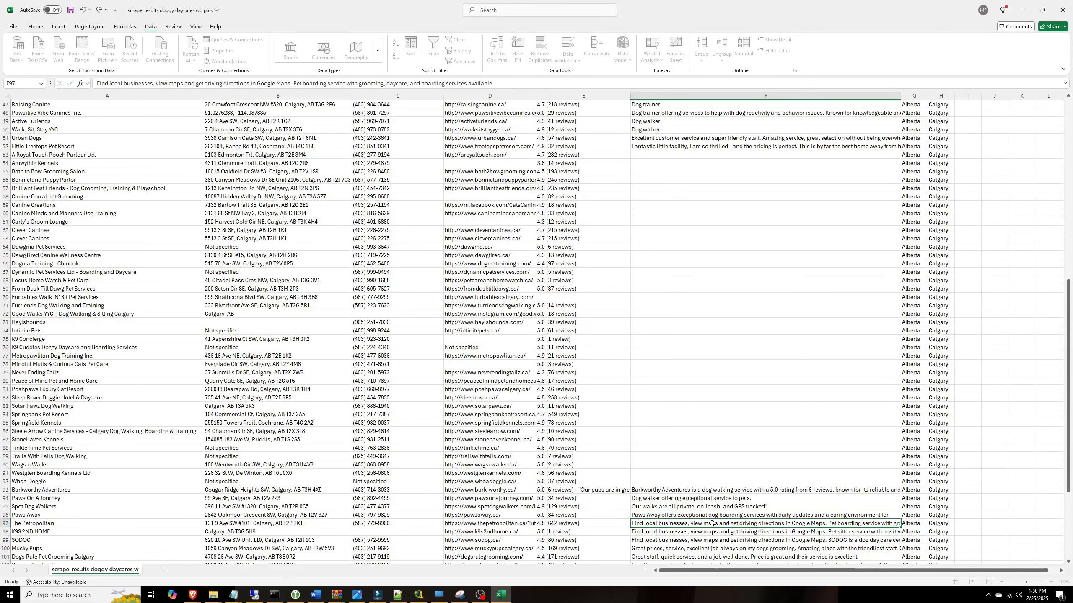
left_click_drag(294, 83, 94, 84)
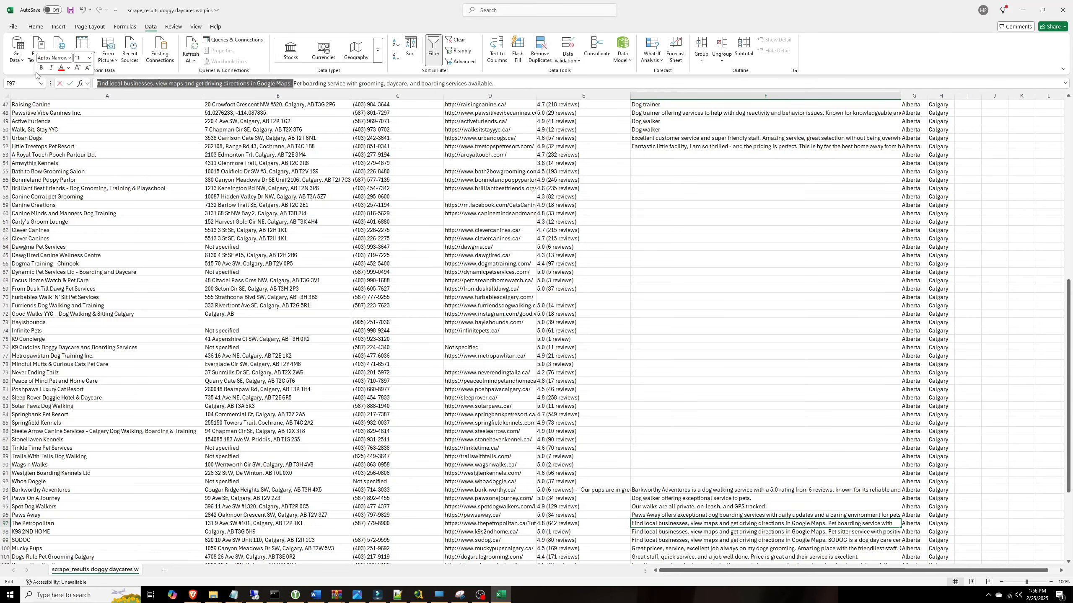
key("BackSpace")
left_click(693, 537)
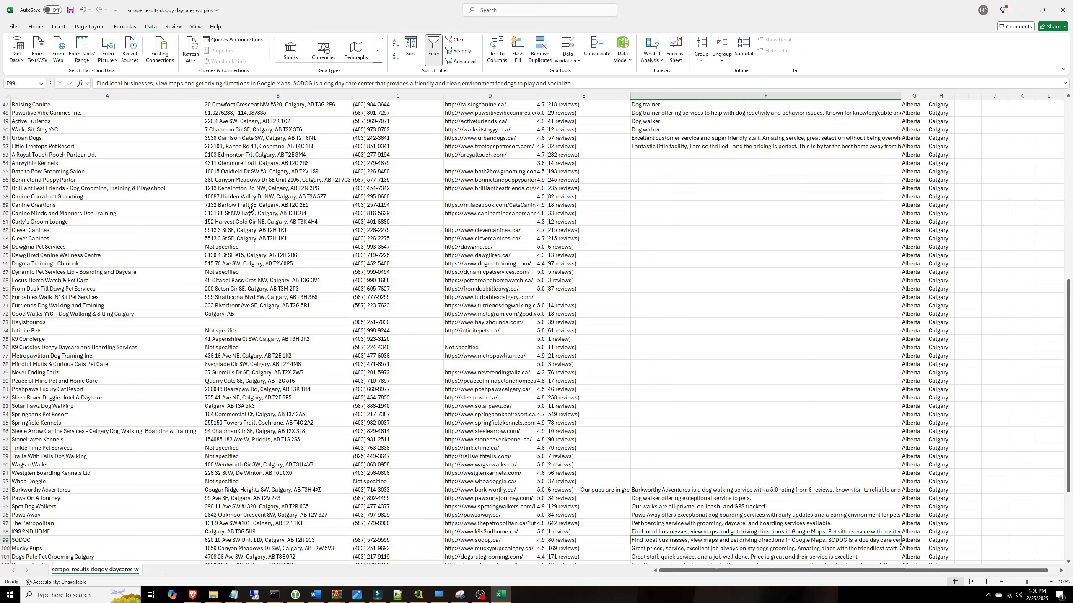
left_click_drag(294, 84, 94, 83)
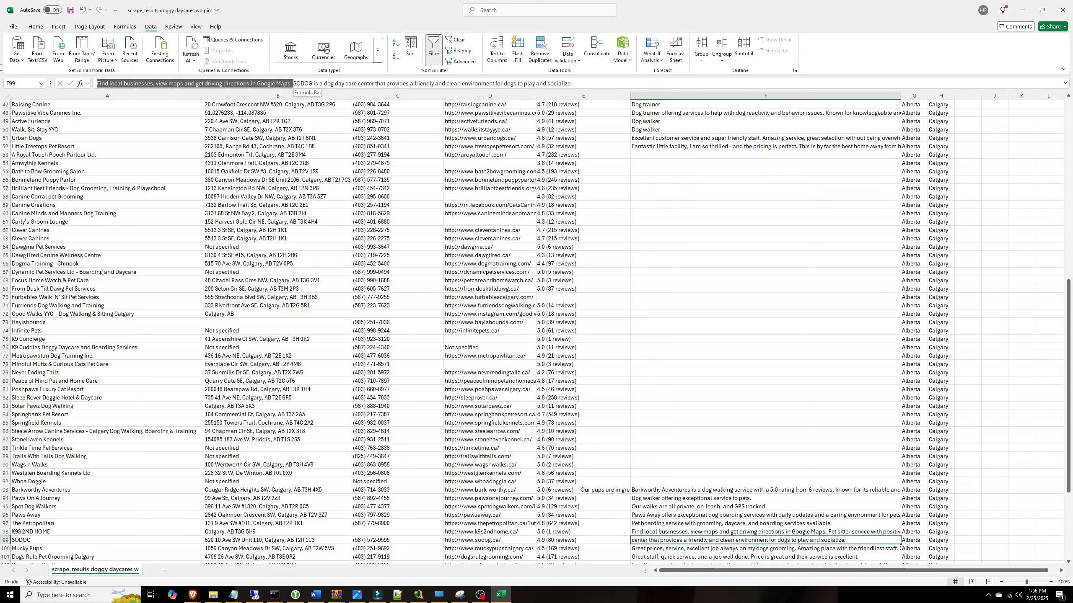
key("BackSpace")
left_click(682, 529)
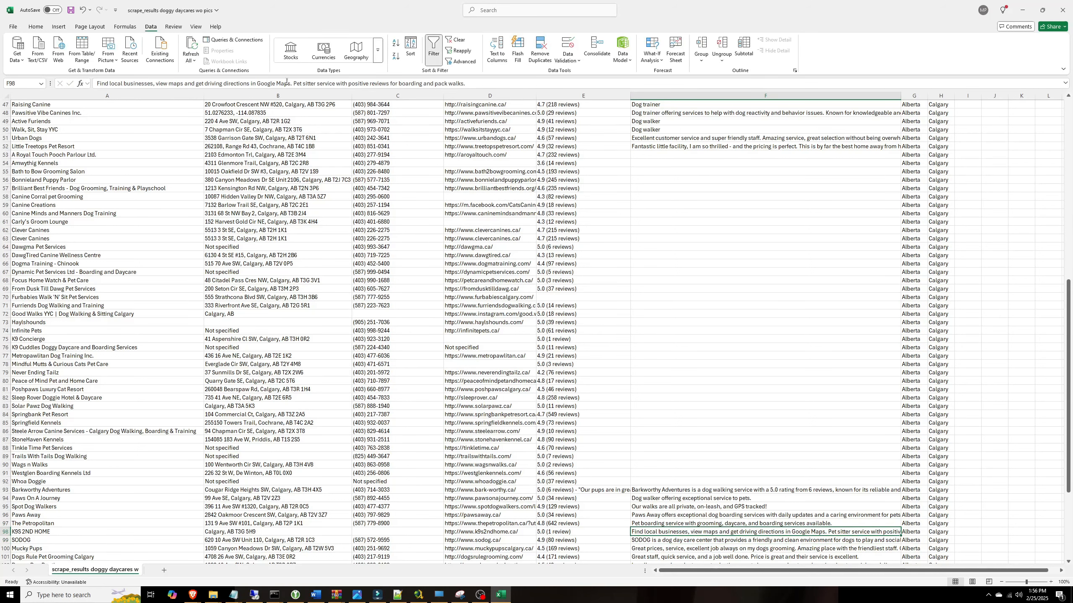
left_click_drag(293, 84, 94, 83)
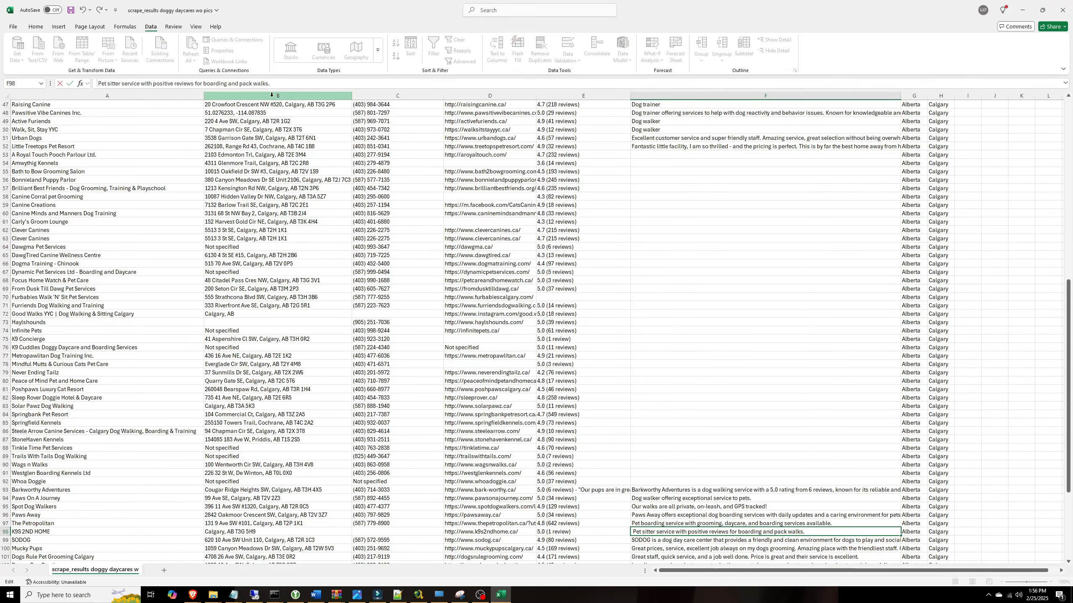
key("BackSpace")
left_click(645, 438)
Check the cleaned descriptions and sort the listings by name from A to Z again
scroll(726, 457, "down", 6)
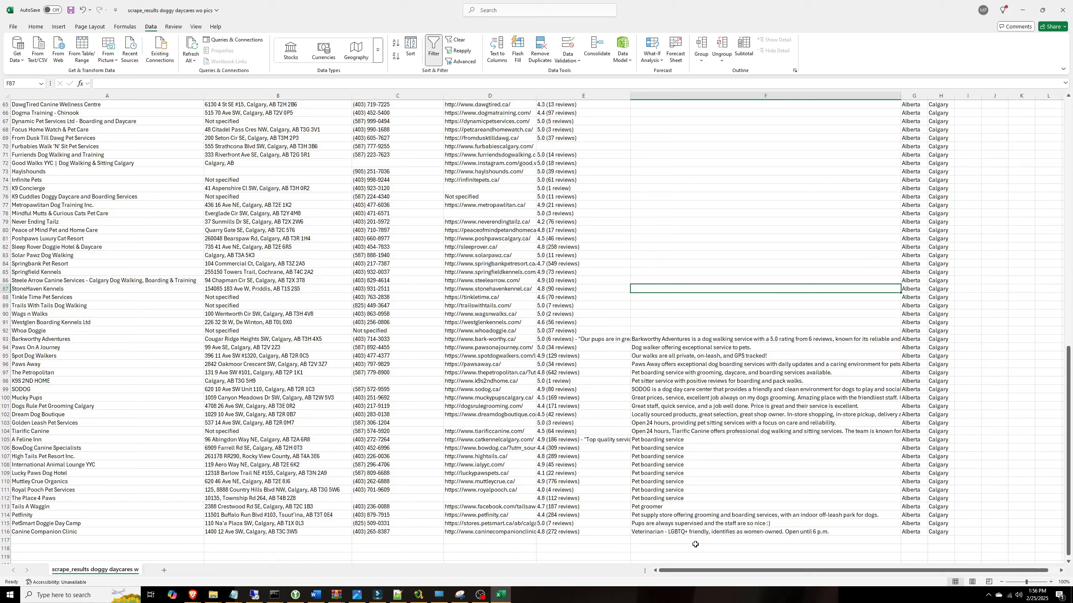
scroll(694, 488, "up", 14)
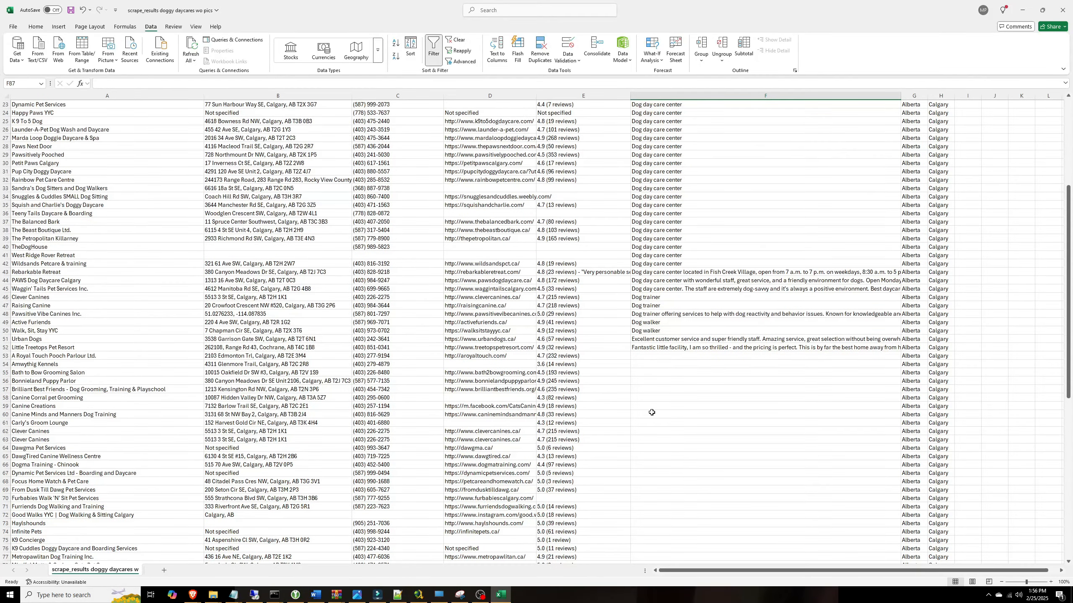
scroll(676, 405, "up", 7)
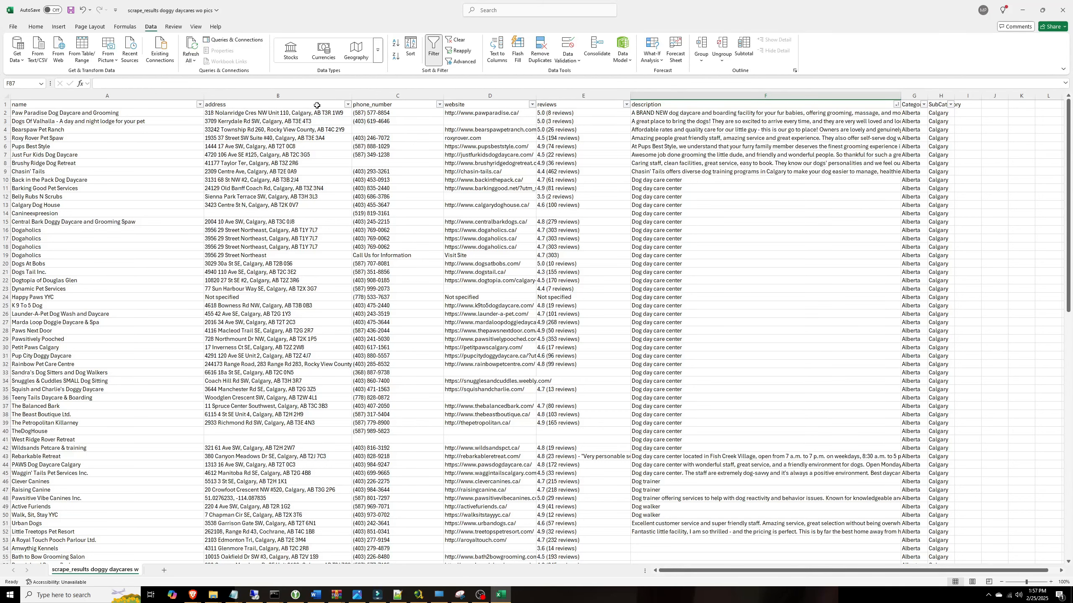
left_click(200, 105)
left_click(156, 118)
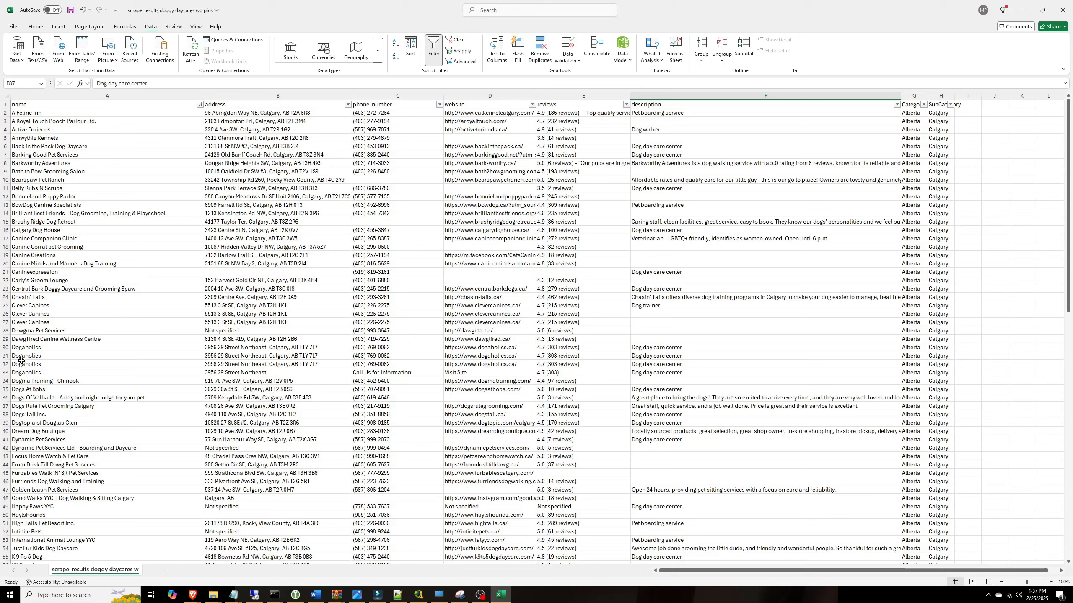
Clear the duplicate Dogaholics listings in rows 30 and 31, keeping the one in row 32
left_click(21, 347)
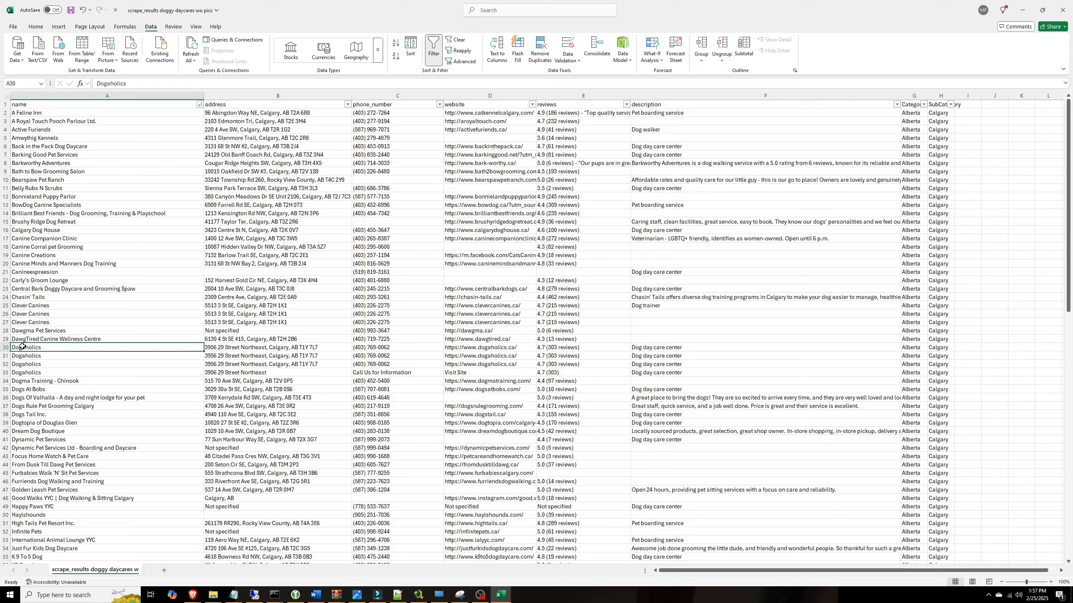
left_click_drag(2, 348, 2, 358)
key("Delete")
left_click(47, 364)
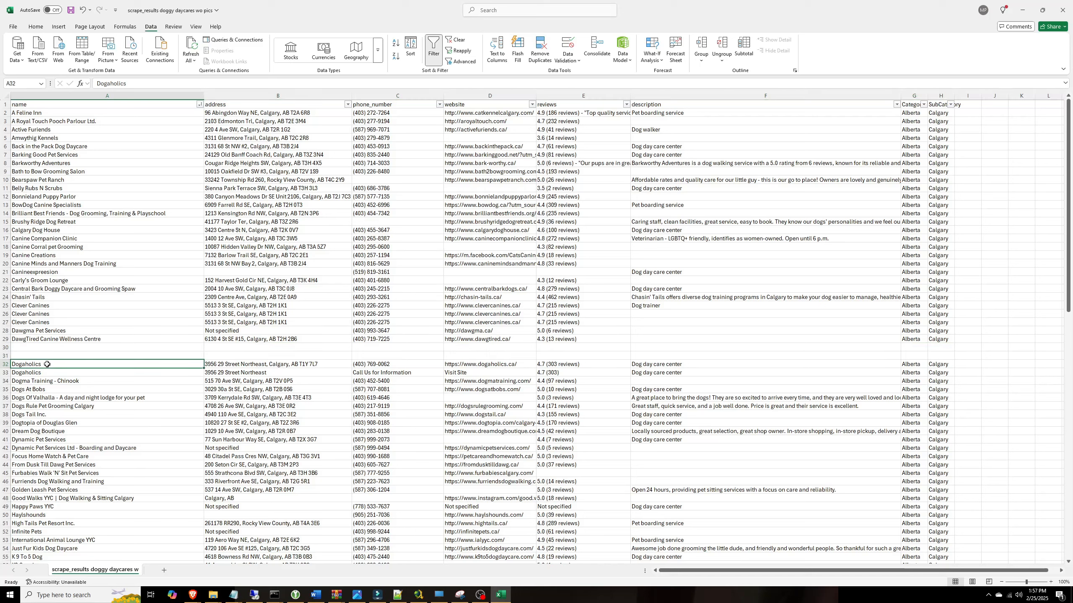
Delete the duplicate Dogaholics listing in row 33 and the two blank rows 30 and 31
left_click(5, 372)
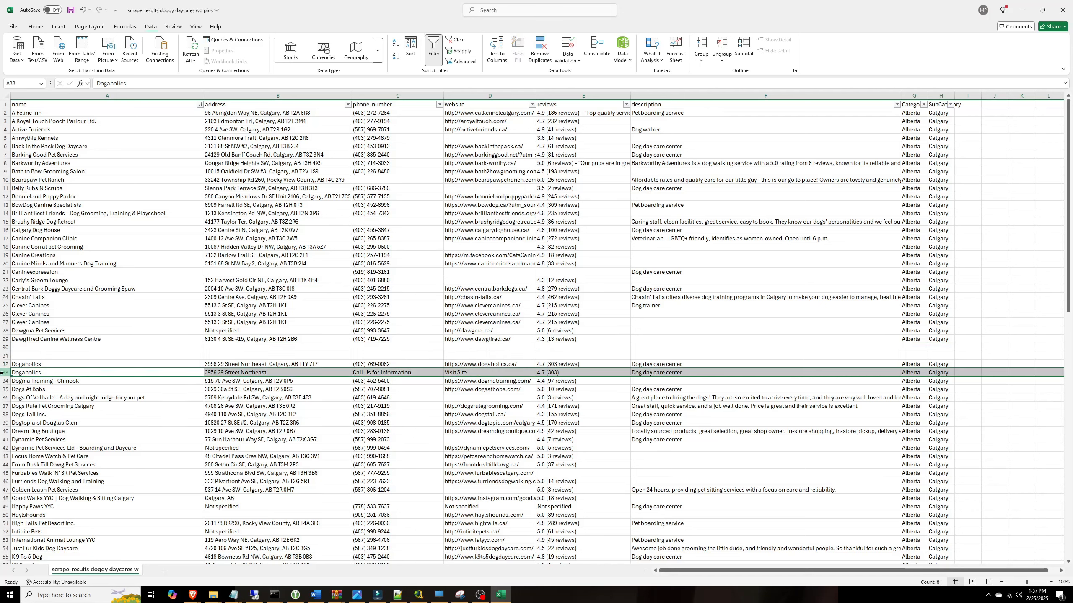
right_click(6, 374)
left_click(27, 467)
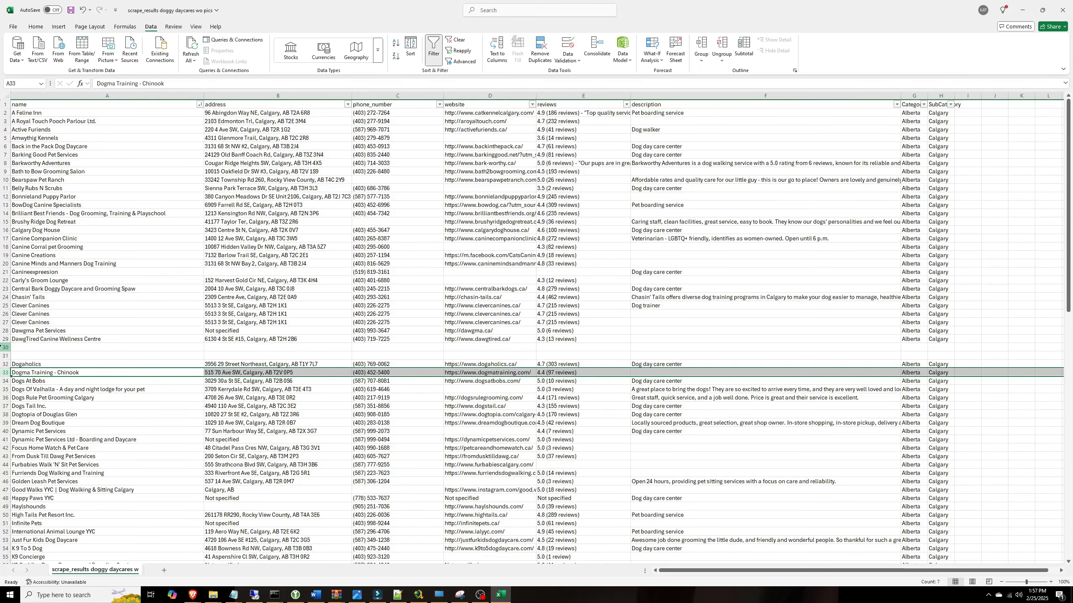
left_click_drag(2, 343, 2, 347)
left_click_drag(5, 350, 5, 358)
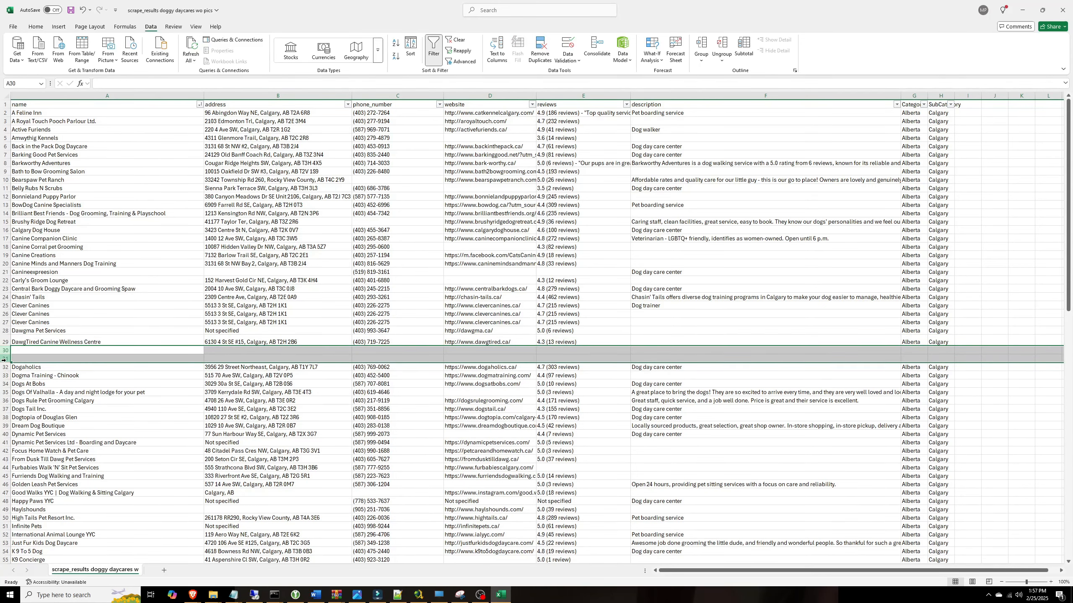
right_click(5, 358)
left_click(48, 453)
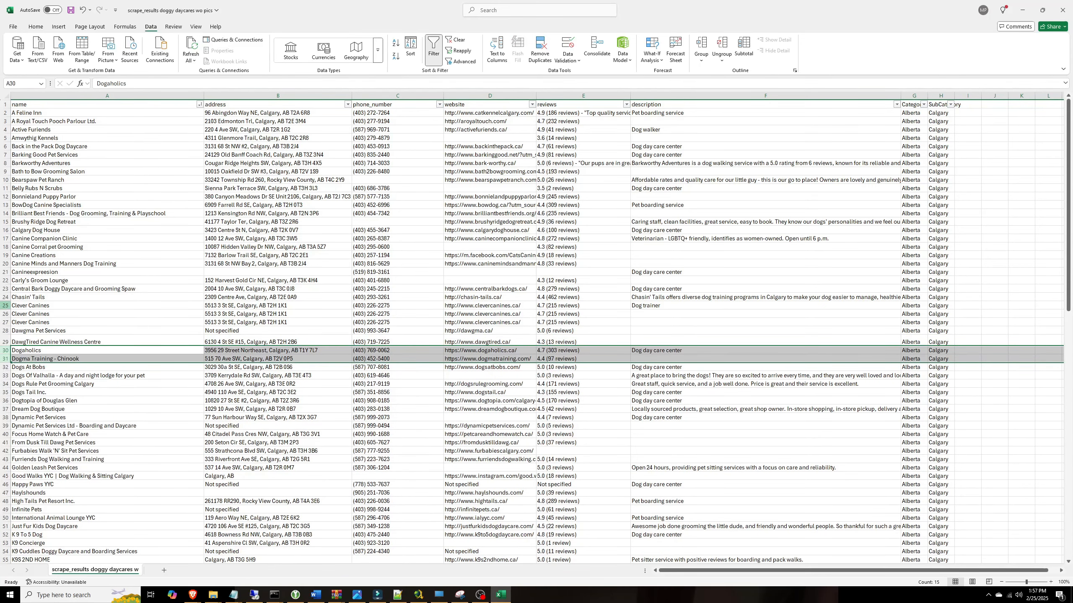
Delete the two duplicate Clever Canines listings in rows 26 and 27, keeping the one in row 25
left_click_drag(2, 305, 5, 322)
left_click(35, 313)
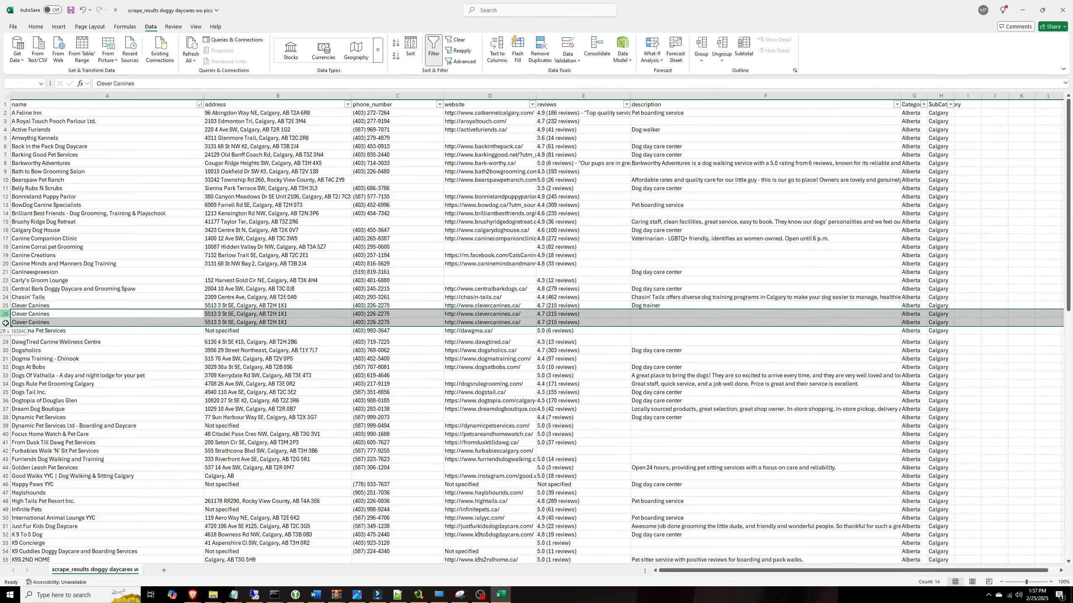
right_click(5, 322)
left_click(29, 417)
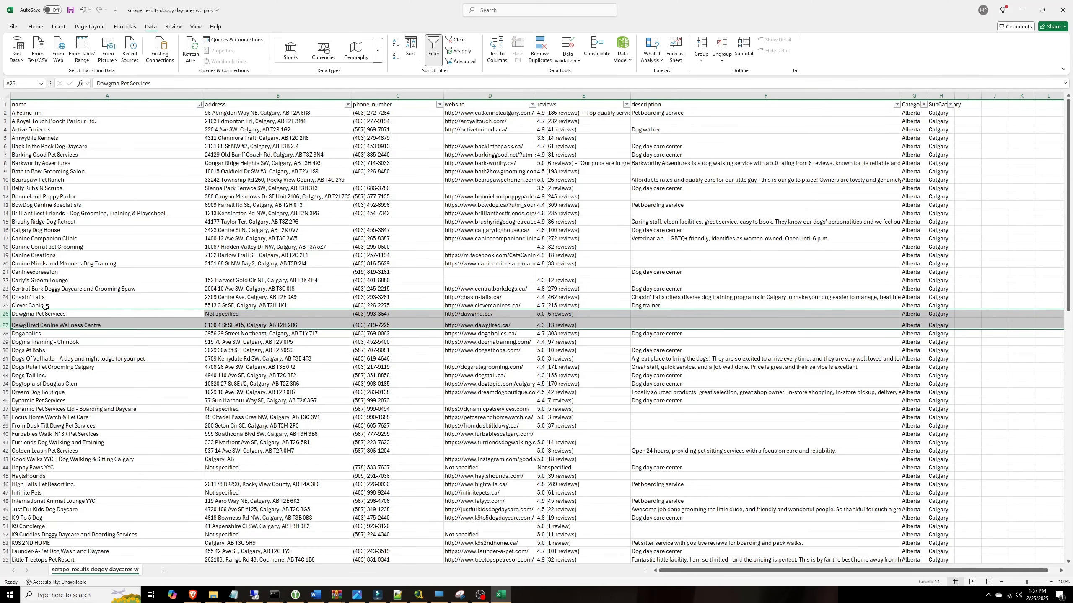
left_click(69, 325)
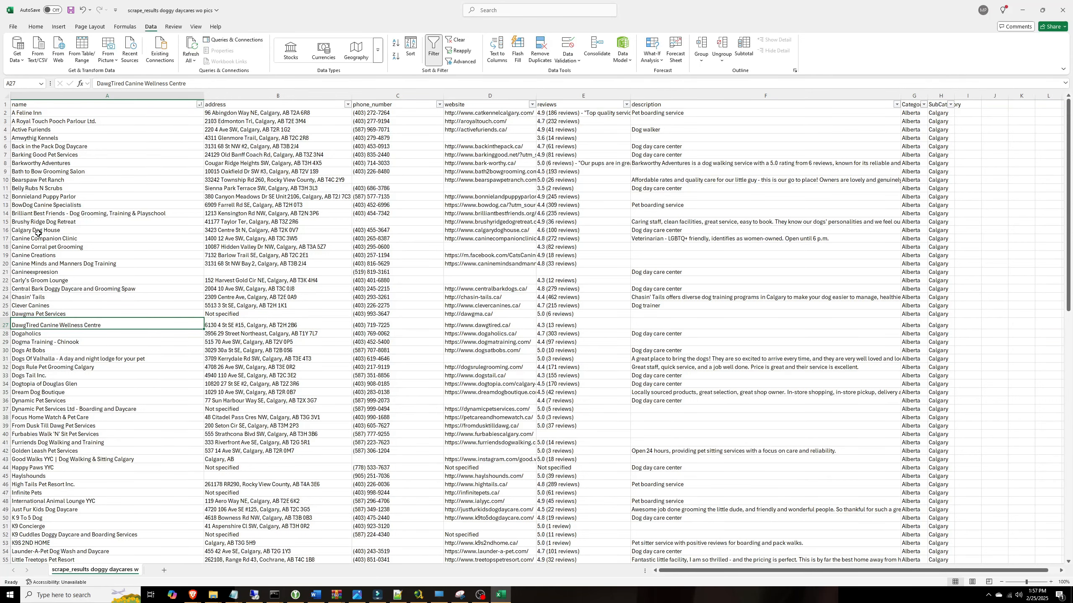
Delete the Dynamic Pet Services Ltd - Boarding and Daycare listing in row 37, keeping Dynamic Pet Services in row 36
scroll(68, 348, "down", 2)
scroll(40, 320, "down", 2)
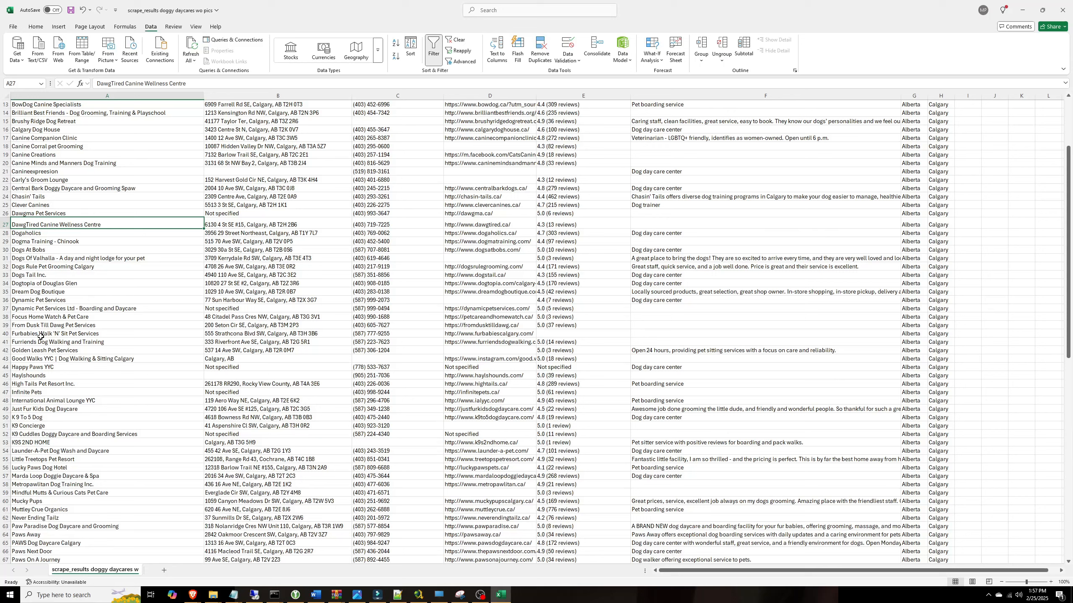
left_click(3, 300)
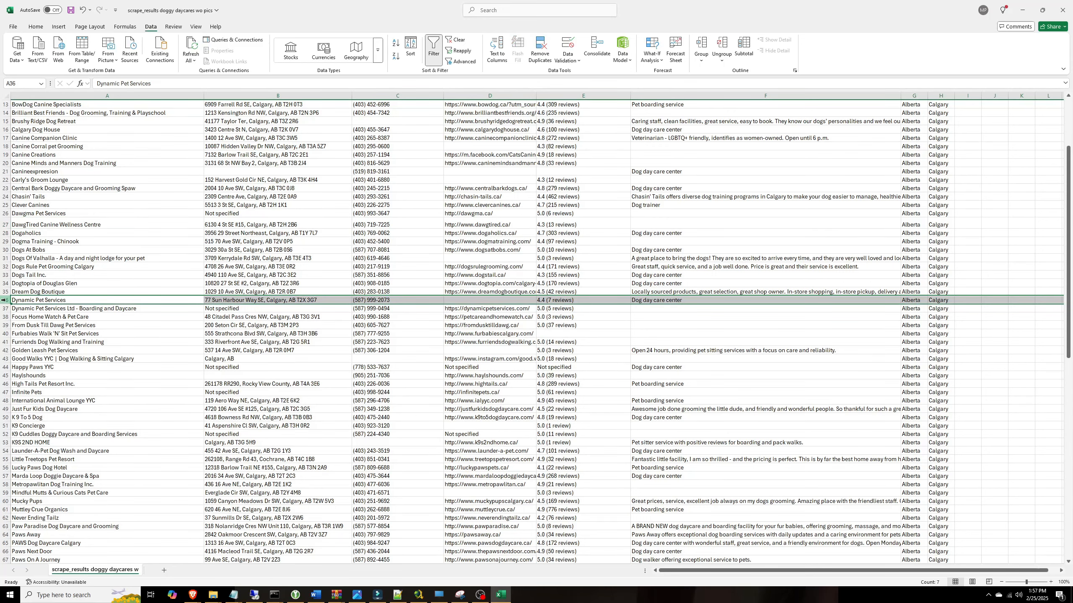
right_click(4, 309)
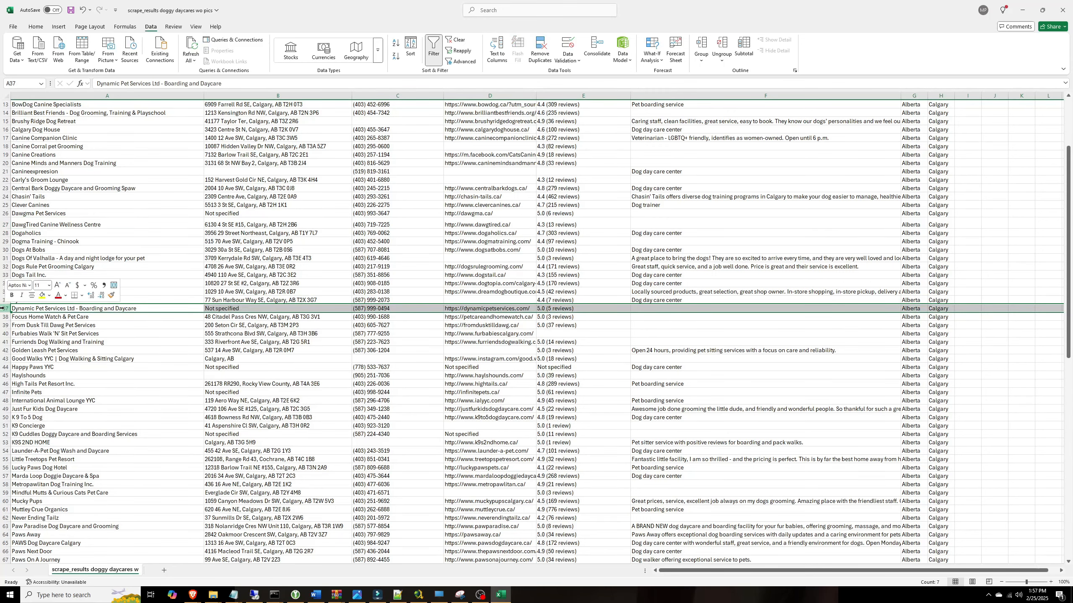
left_click(42, 397)
Look through the remaining listings down to the last row for further duplicate business names
scroll(65, 279, "down", 3)
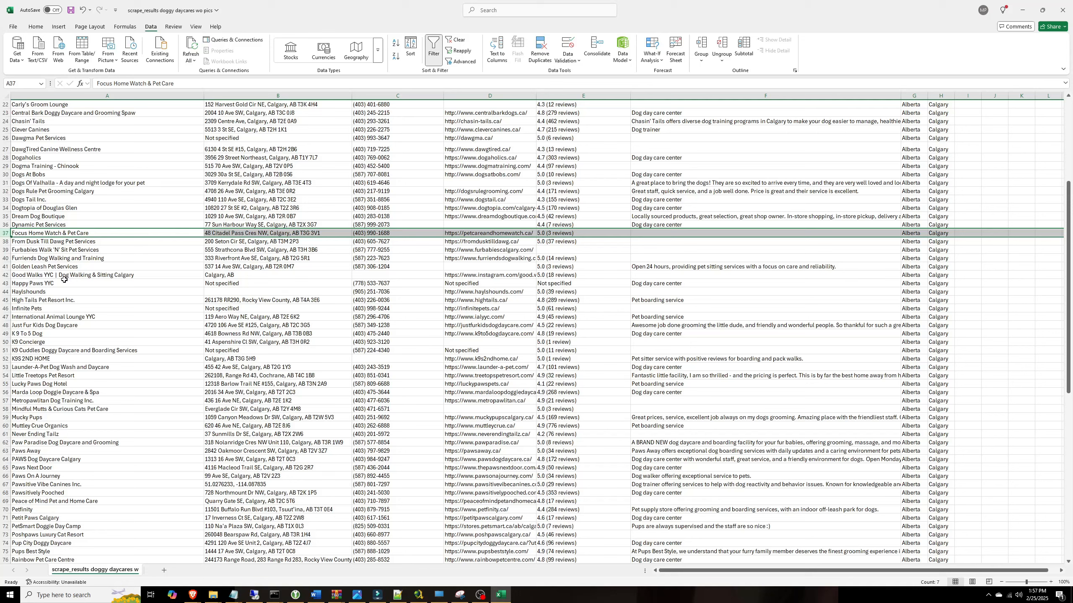
left_click(21, 286)
scroll(68, 284, "down", 3)
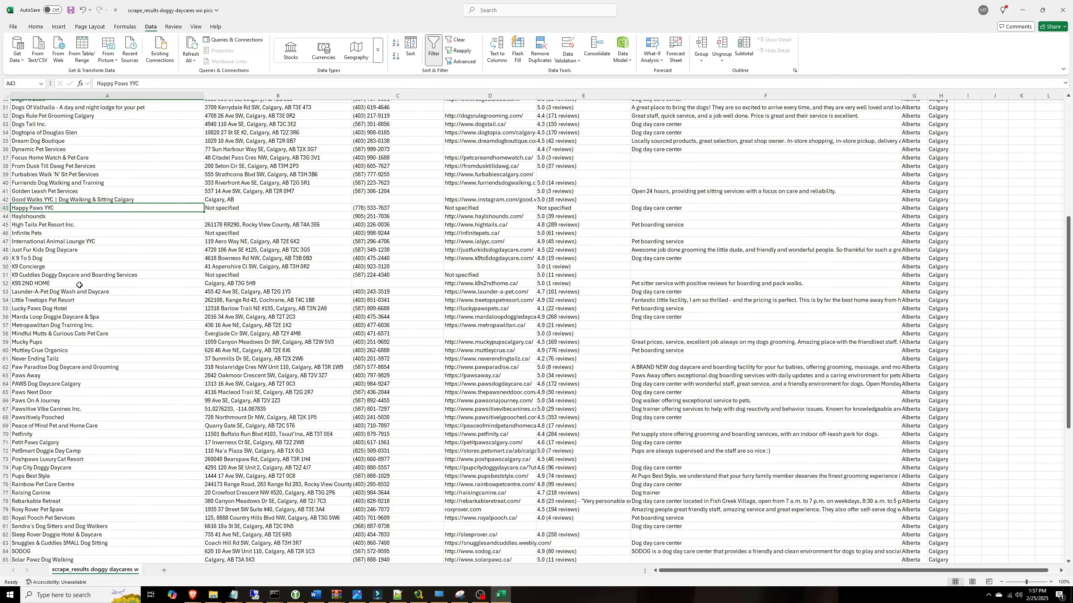
scroll(79, 285, "up", 4)
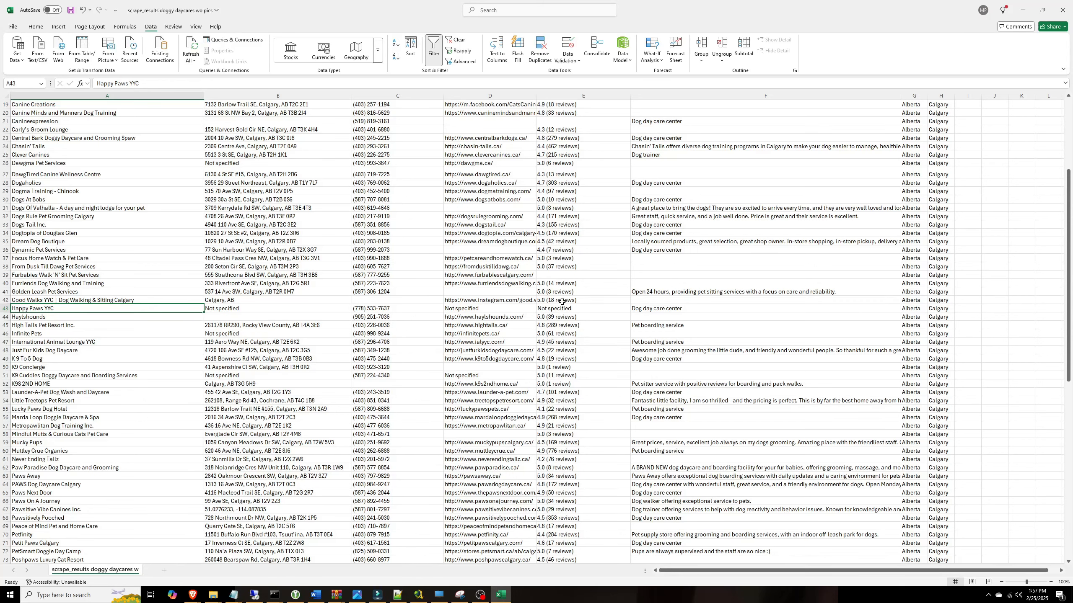
scroll(562, 301, "up", 6)
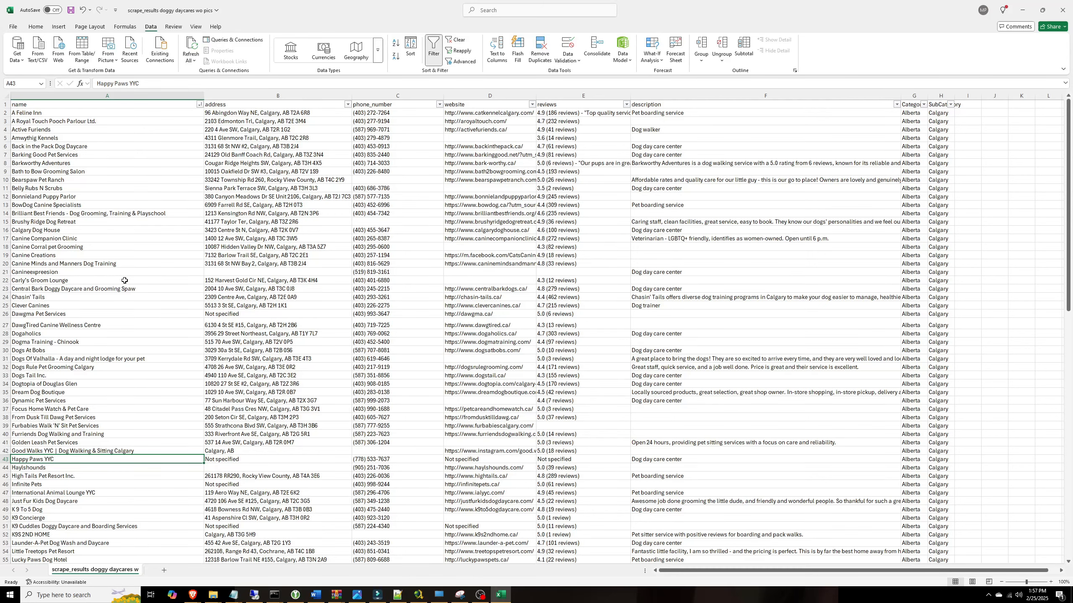
scroll(207, 374, "down", 10)
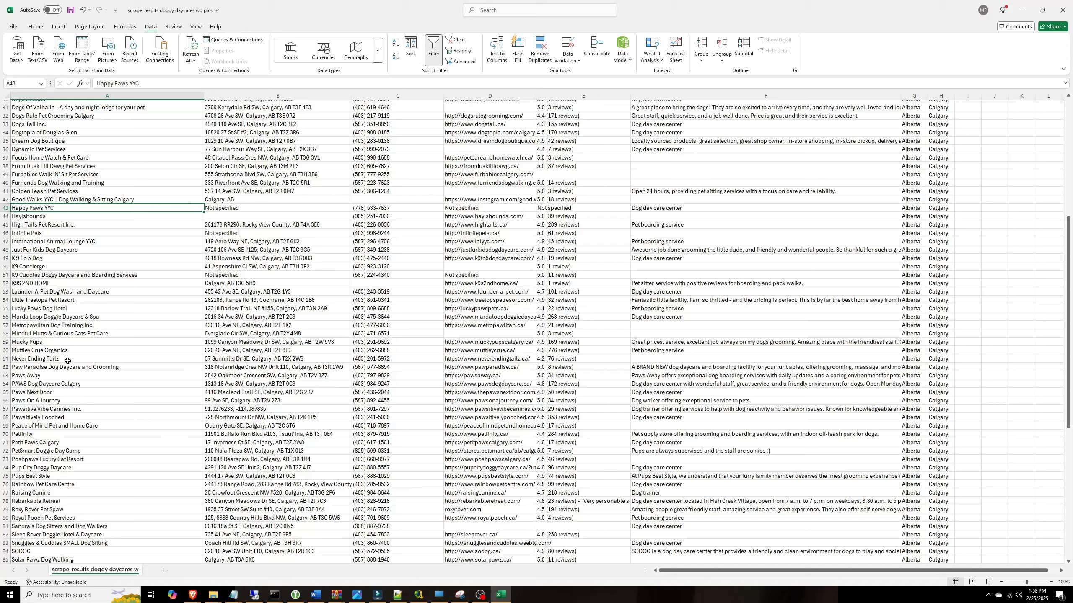
scroll(67, 291, "down", 2)
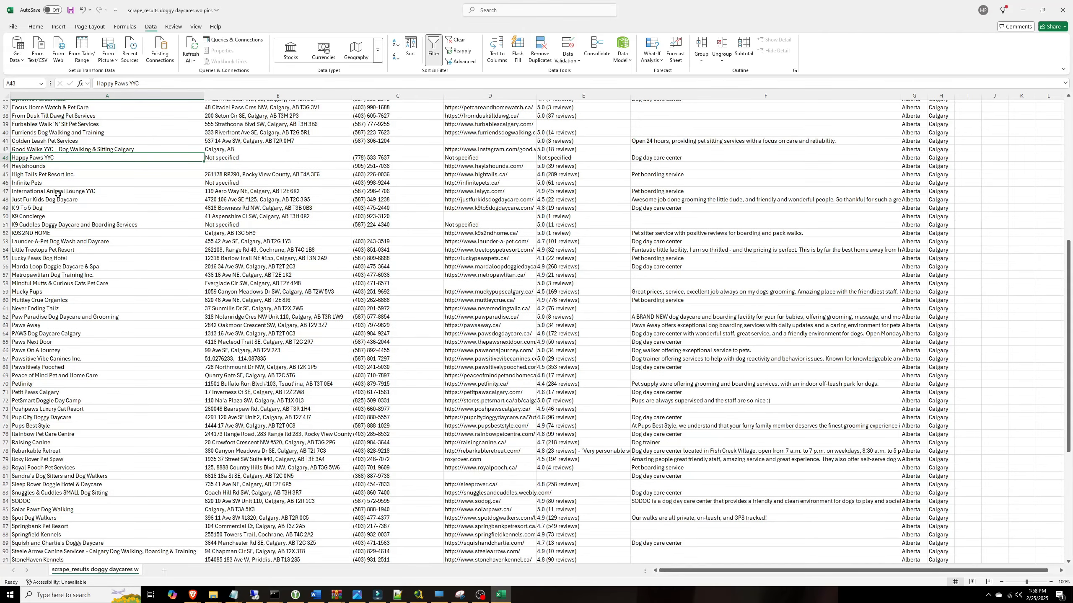
scroll(68, 326, "down", 2)
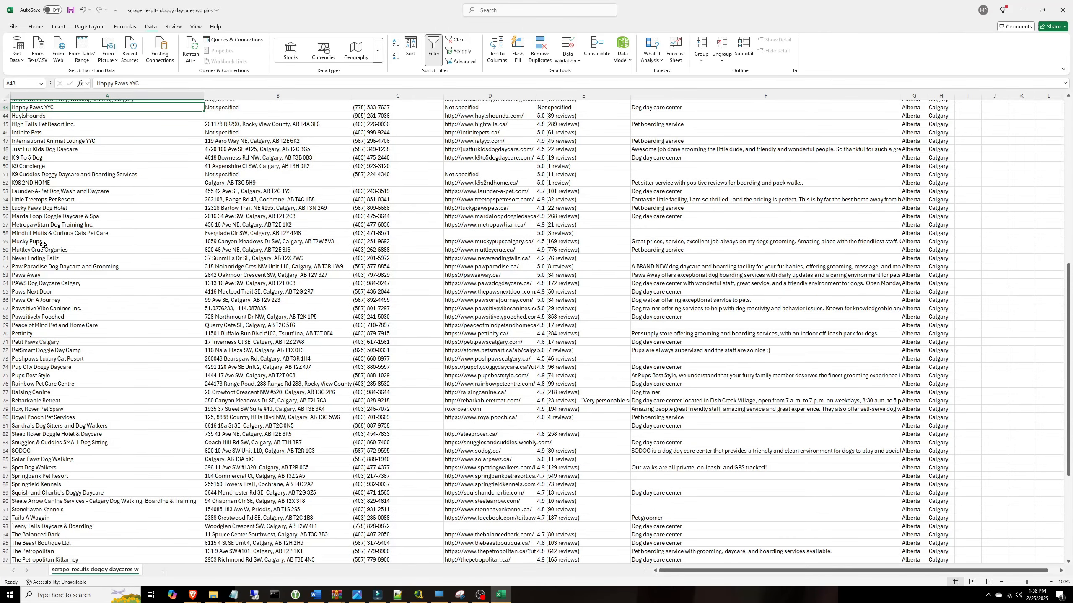
scroll(72, 457, "down", 2)
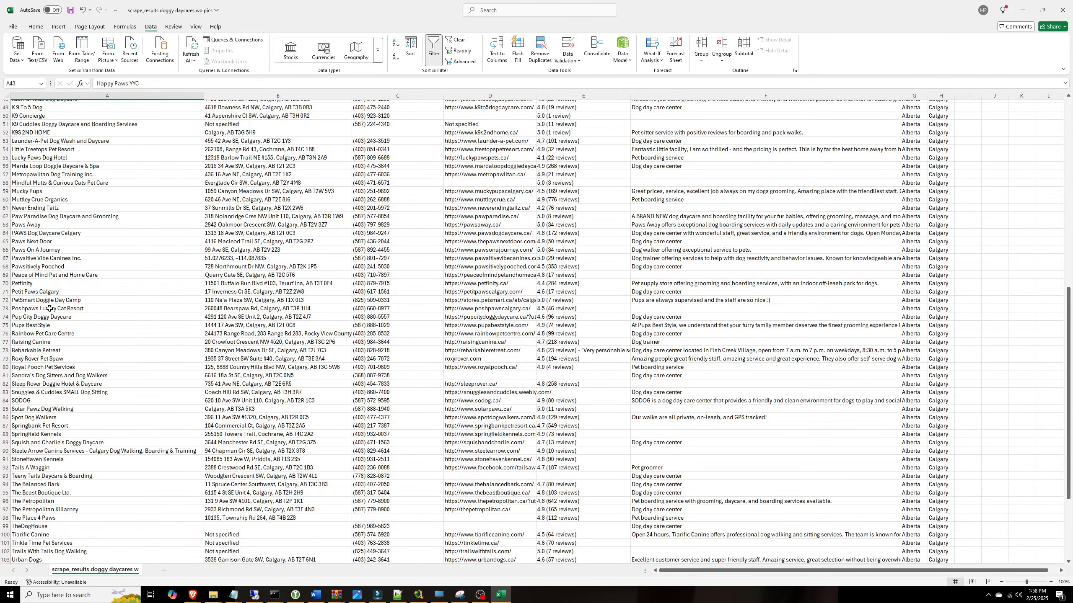
scroll(99, 410, "down", 2)
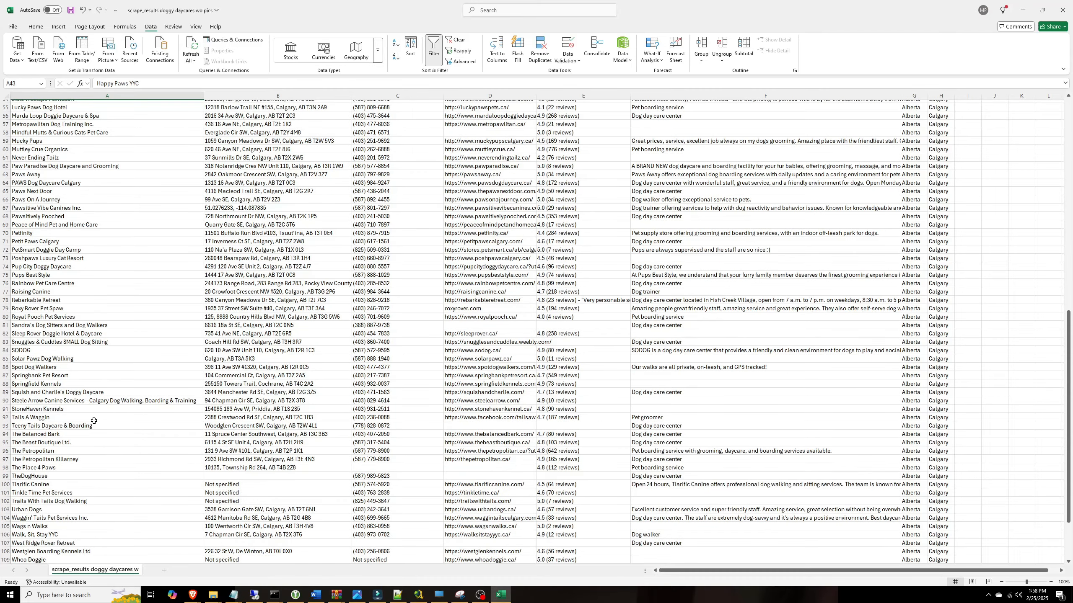
left_click(5, 451)
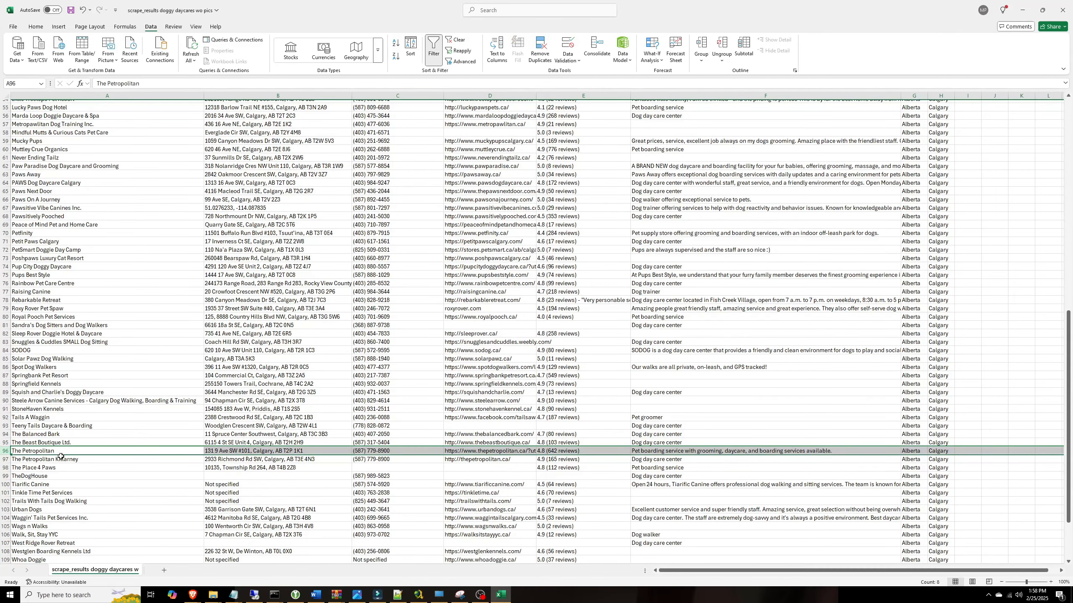
scroll(60, 457, "down", 2)
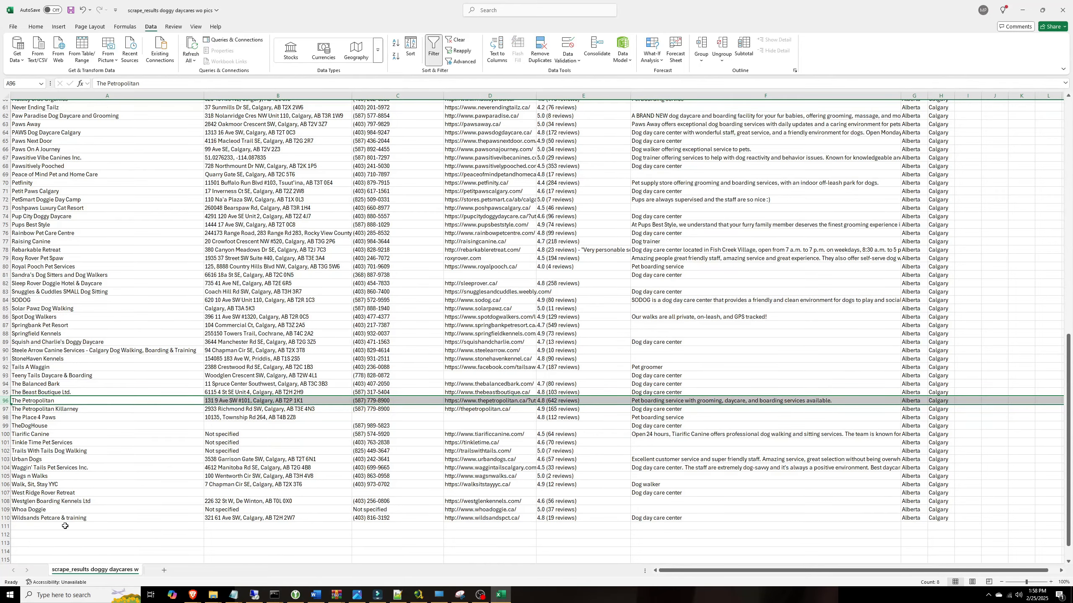
left_click(124, 451)
scroll(107, 401, "up", 15)
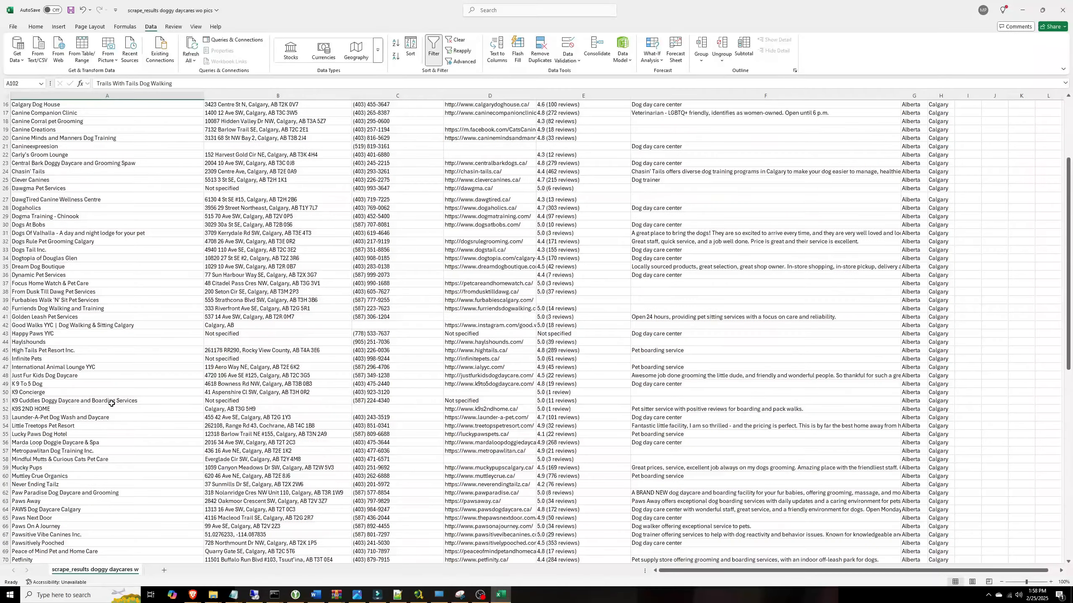
scroll(111, 403, "up", 5)
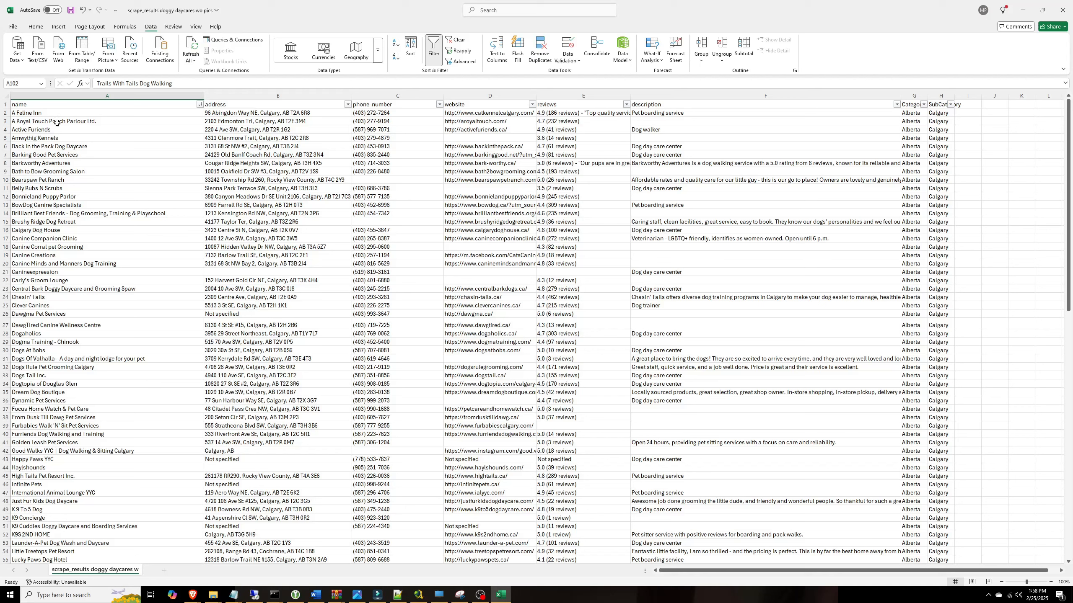
Delete the A Feline Inn listing in row 2
left_click(101, 121)
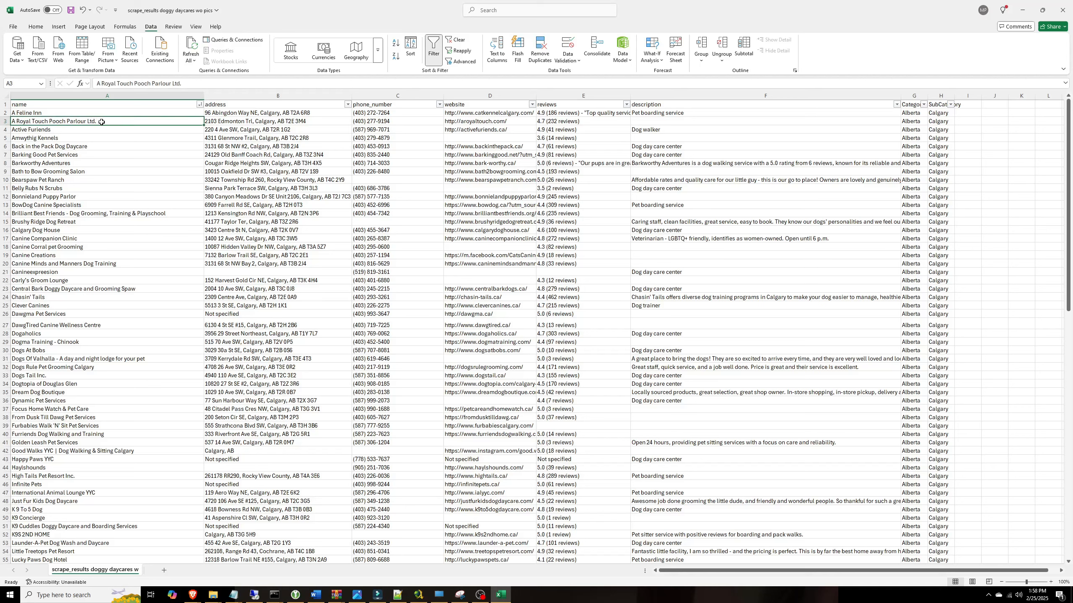
left_click(51, 113)
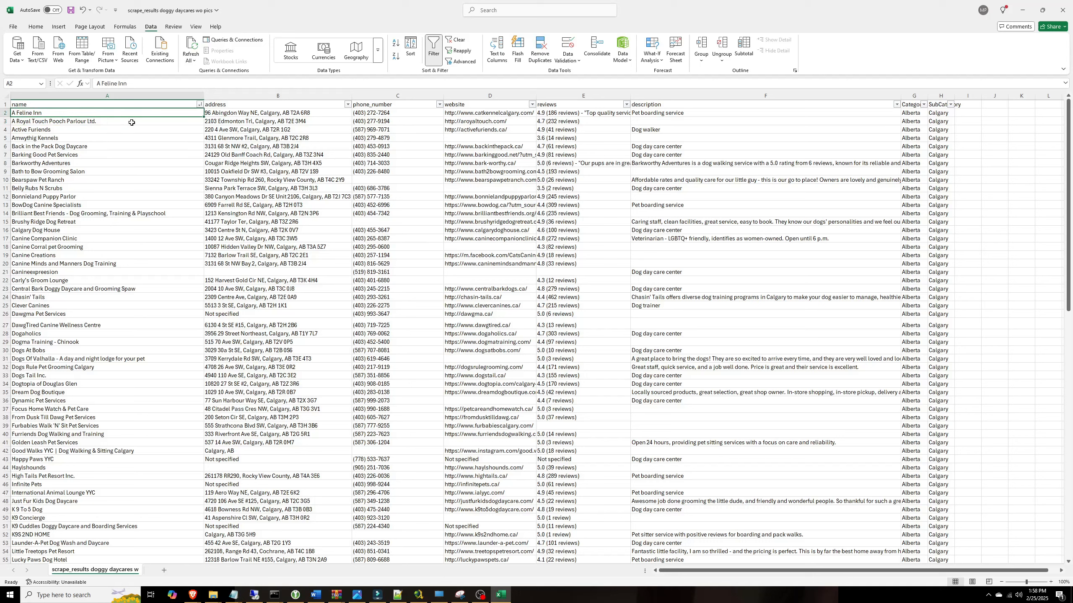
left_click(4, 113)
right_click(3, 113)
left_click(40, 203)
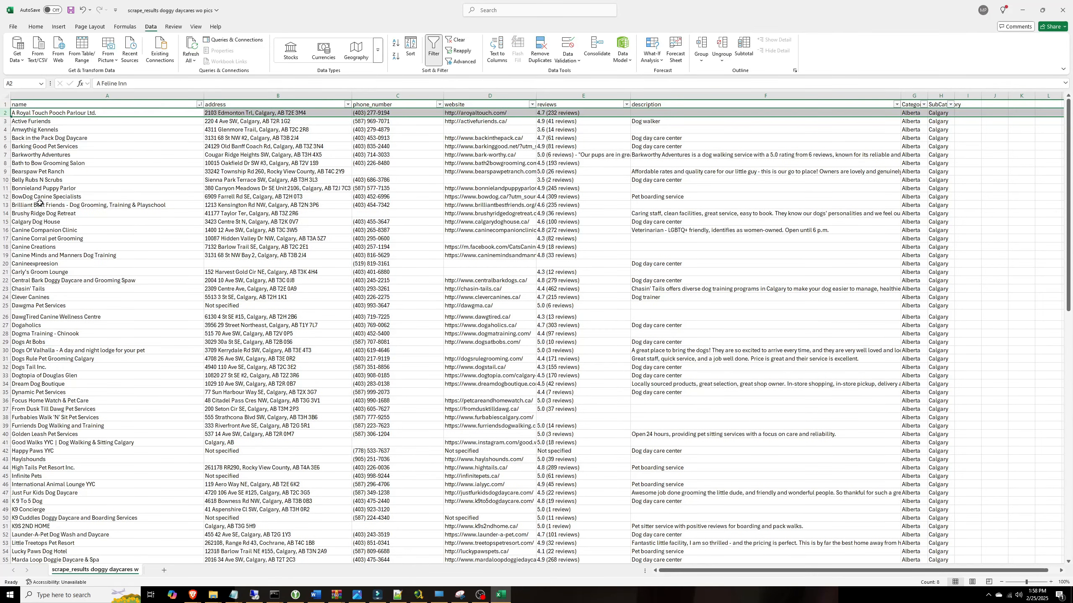
Delete the A Royal Touch Pooch Parlour Ltd. listing from row 2
left_click(55, 114)
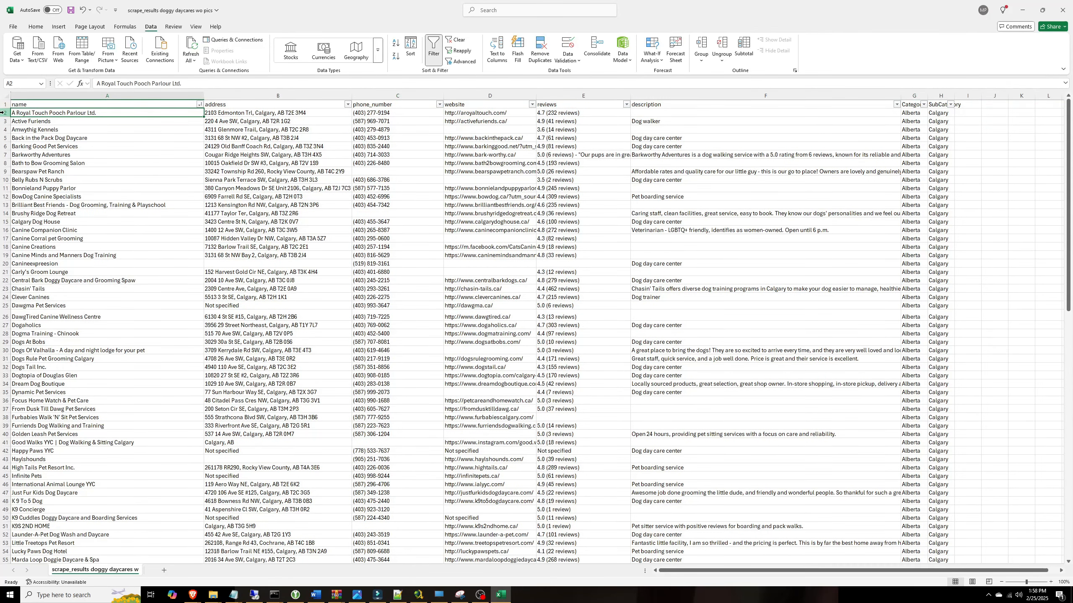
left_click(2, 113)
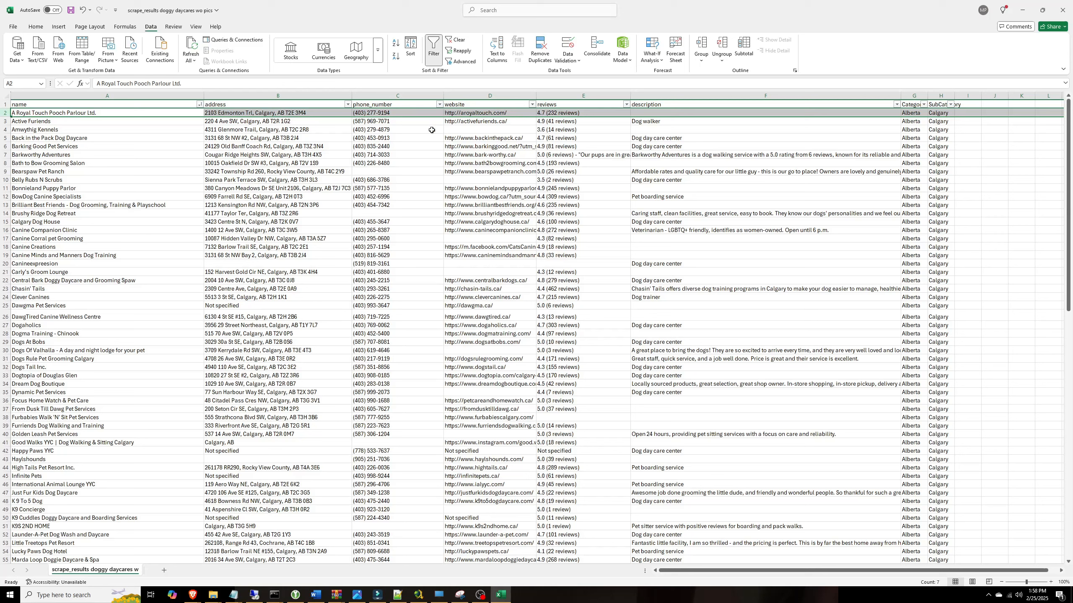
right_click(4, 113)
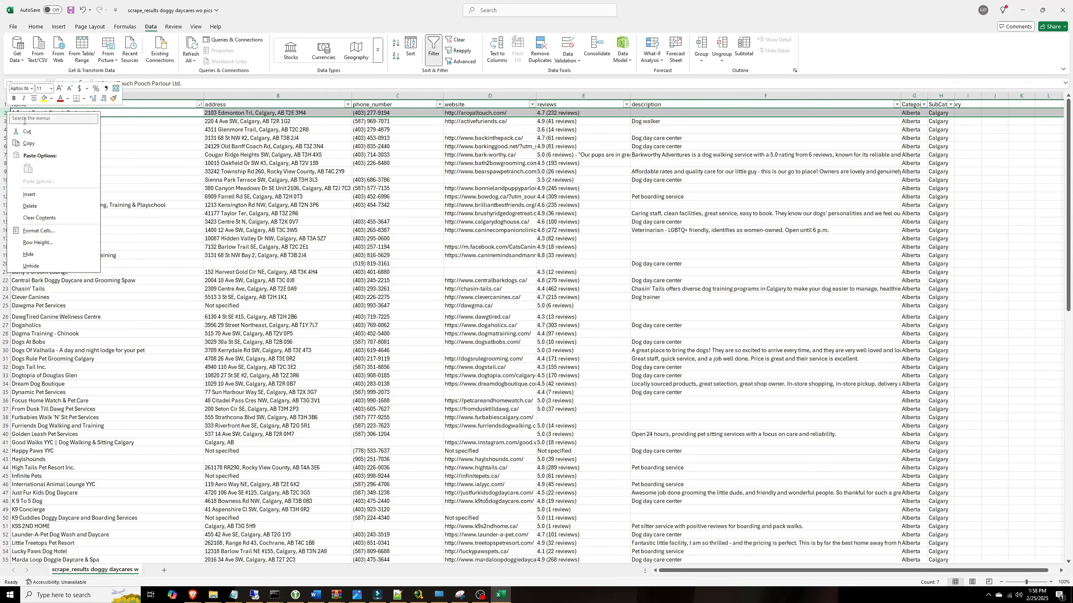
left_click(49, 199)
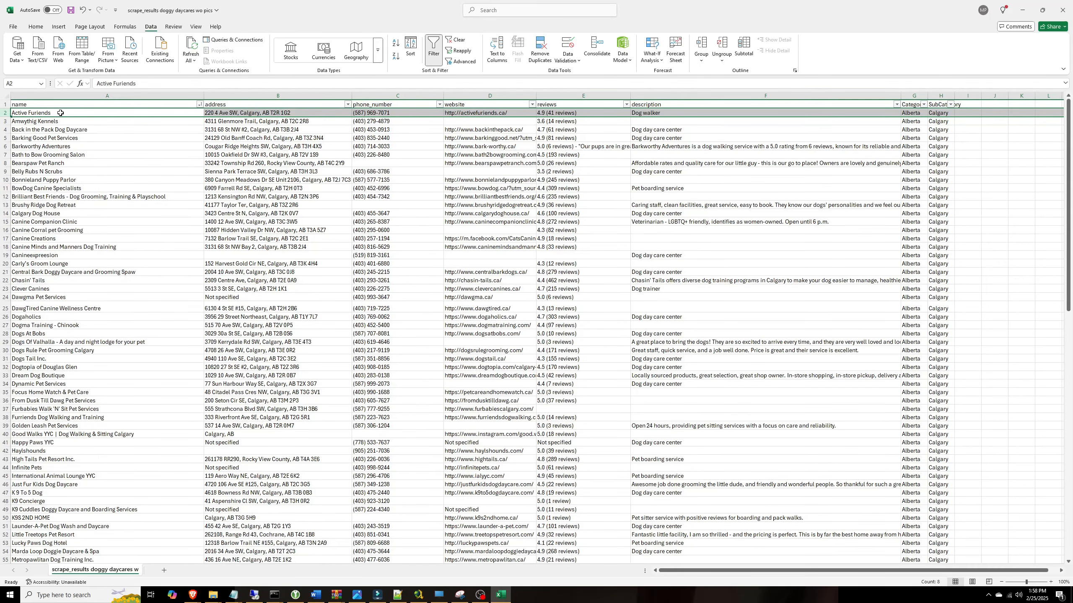
Delete the Bath to Bow Grooming Salon listing in row 7
left_click(82, 155)
right_click(6, 156)
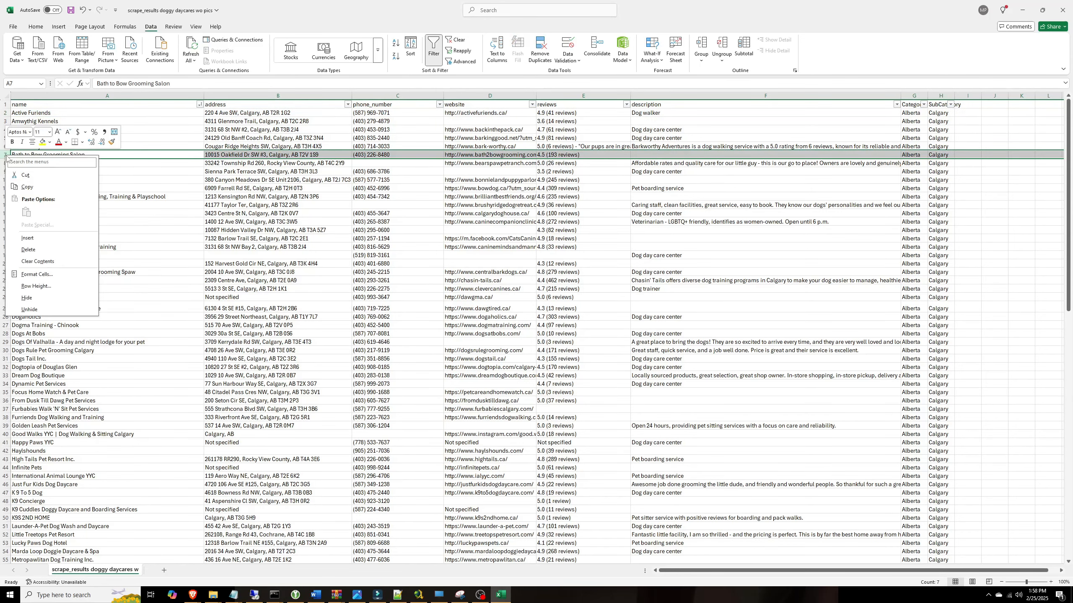
left_click(28, 249)
Check the following business names for non-daycare listings and delete Canine Corral pet Grooming in row 15
left_click(121, 190)
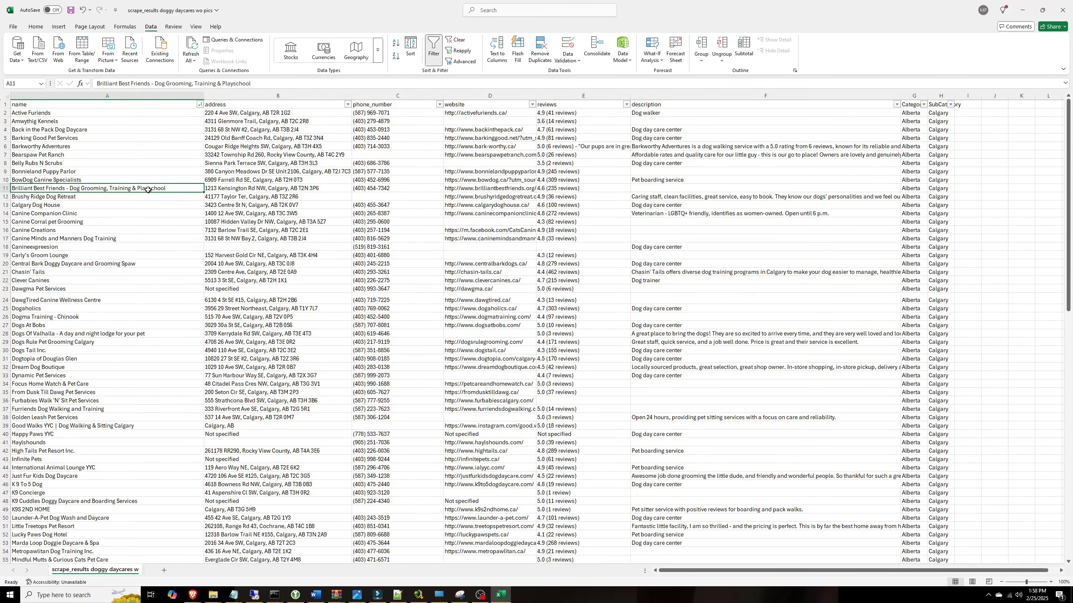
left_click(48, 163)
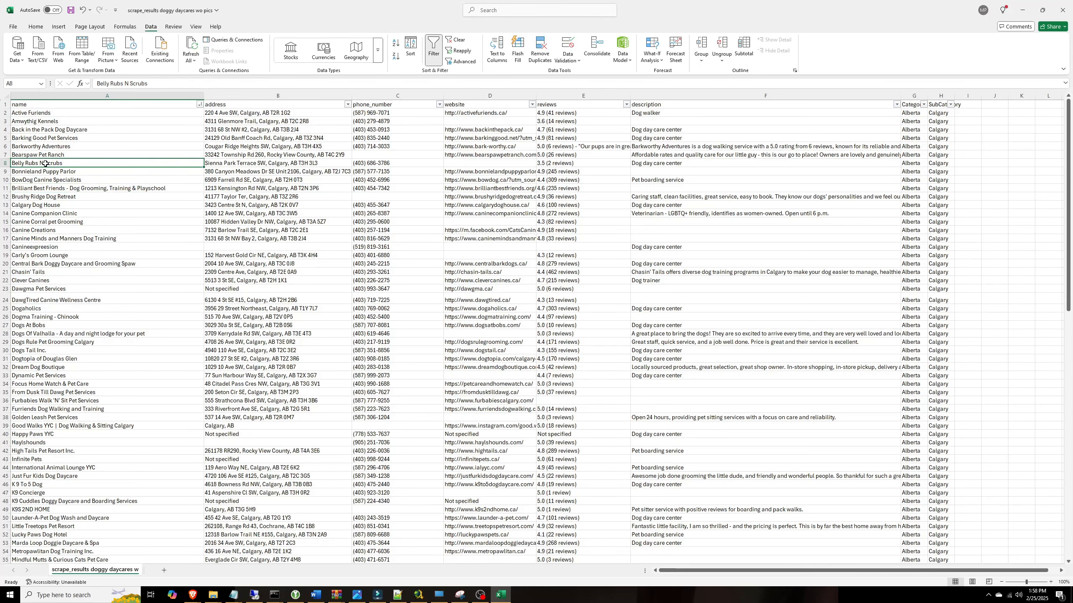
left_click(59, 222)
left_click(5, 222)
right_click(5, 222)
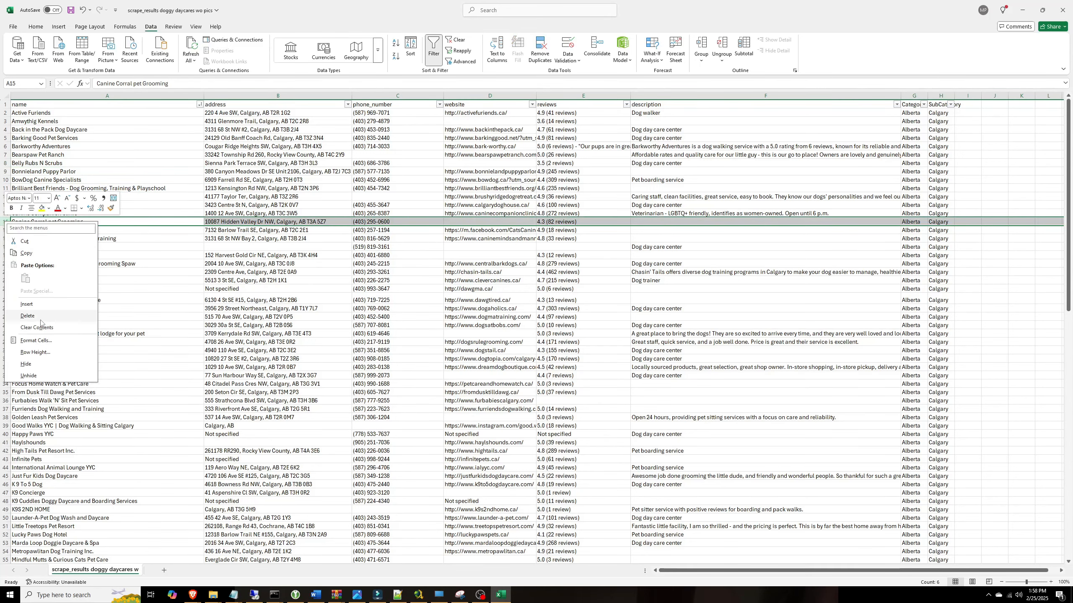
left_click(38, 318)
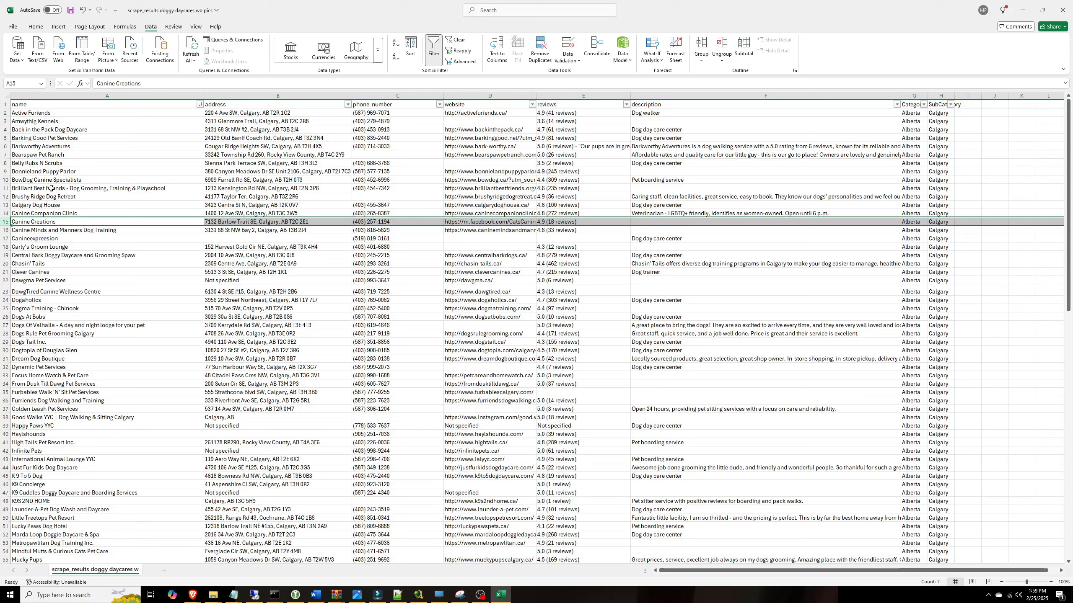
Check the business names further down the list and delete the Dogs Rule Pet Grooming Calgary listing in row 28
left_click(47, 255)
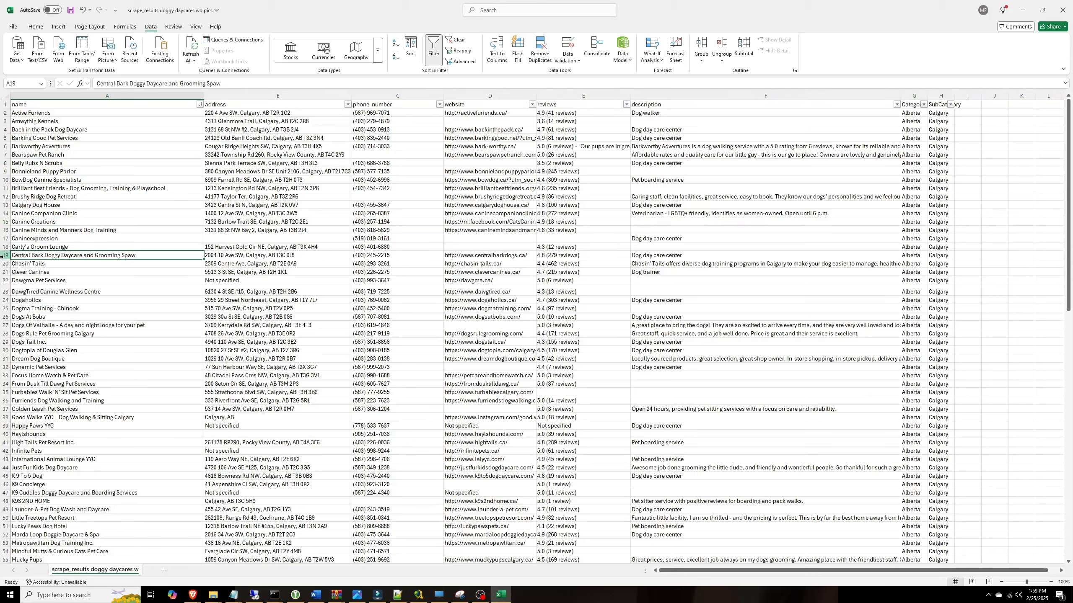
left_click(103, 307)
scroll(79, 295, "down", 2)
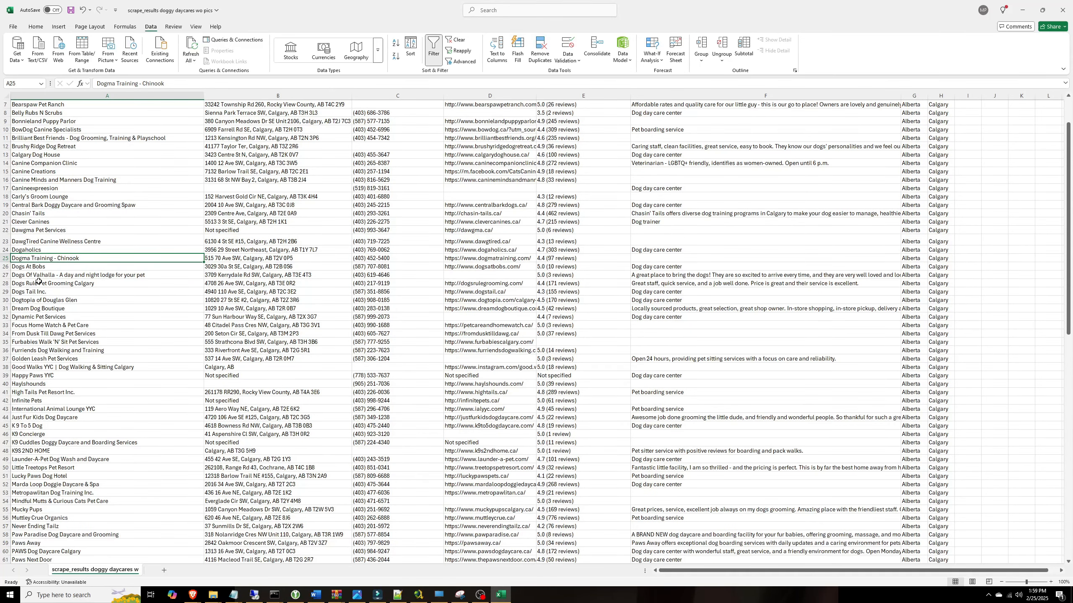
left_click(25, 282)
right_click(6, 283)
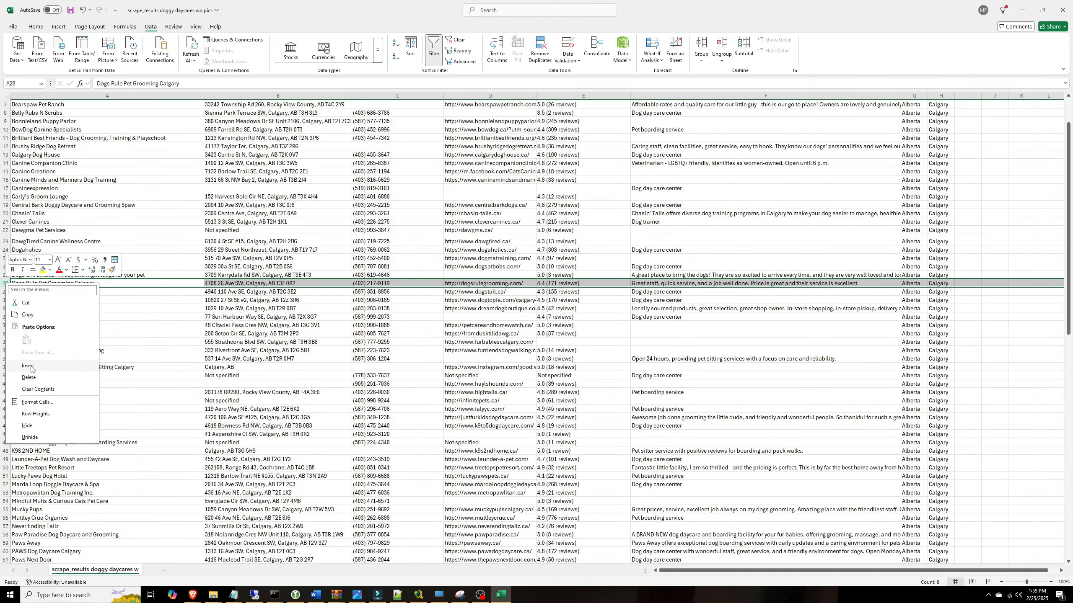
left_click(34, 380)
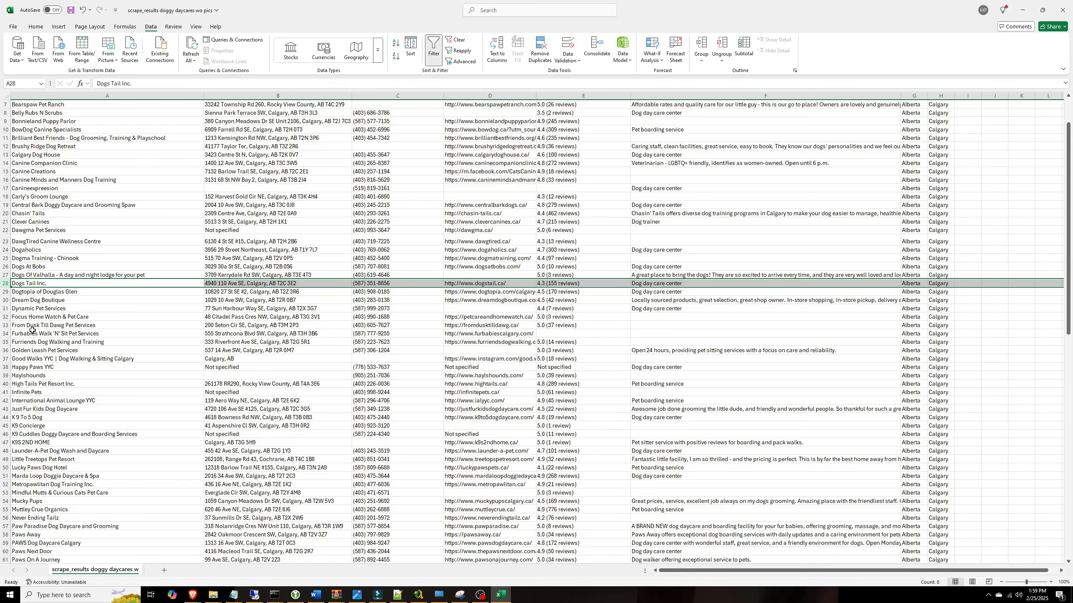
Review the following business names and delete the Peace of Mind Pet and Home Care and Petfinity listings in rows 64 and 65
scroll(51, 382, "down", 3)
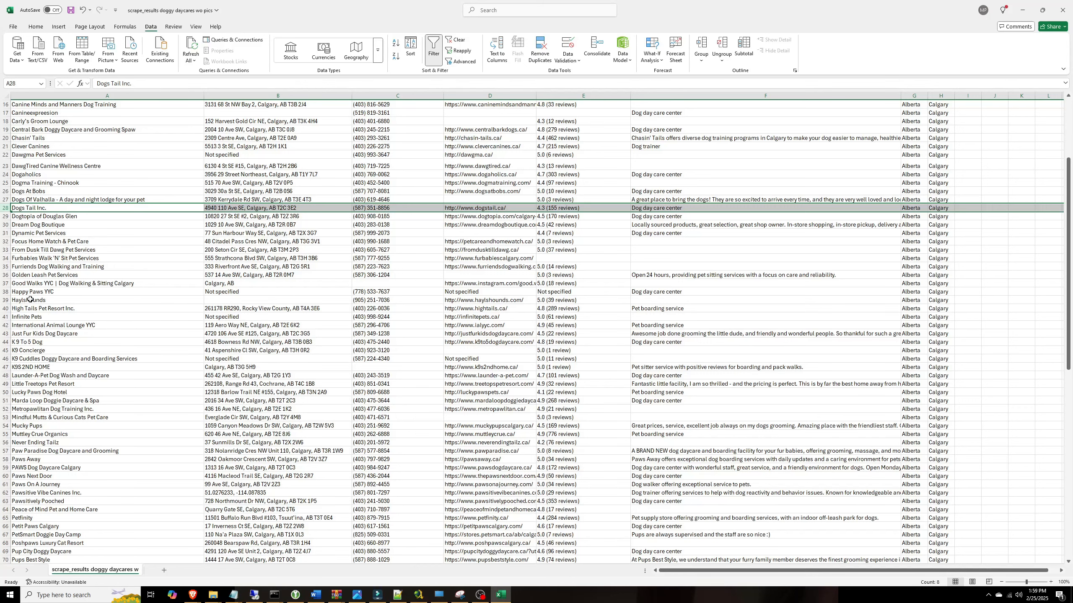
scroll(75, 357, "down", 3)
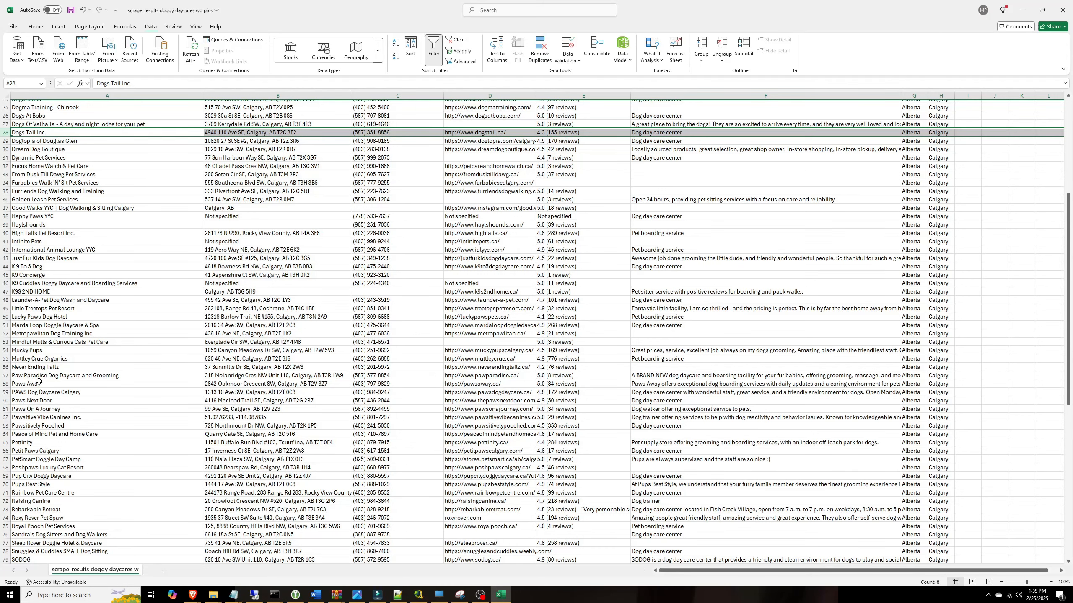
scroll(51, 418, "down", 2)
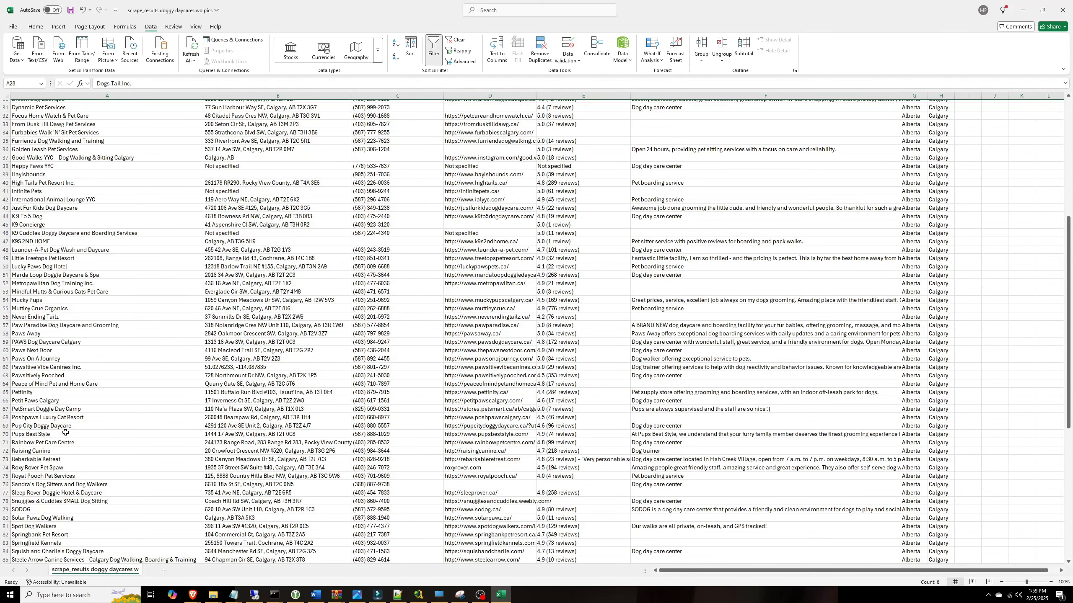
scroll(45, 420, "down", 2)
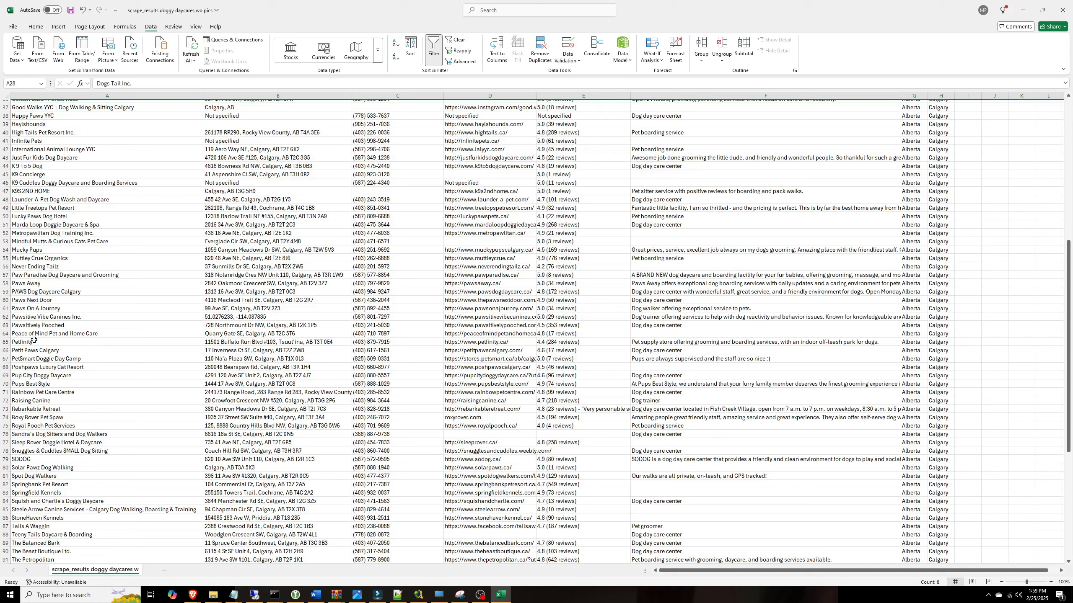
left_click(4, 334)
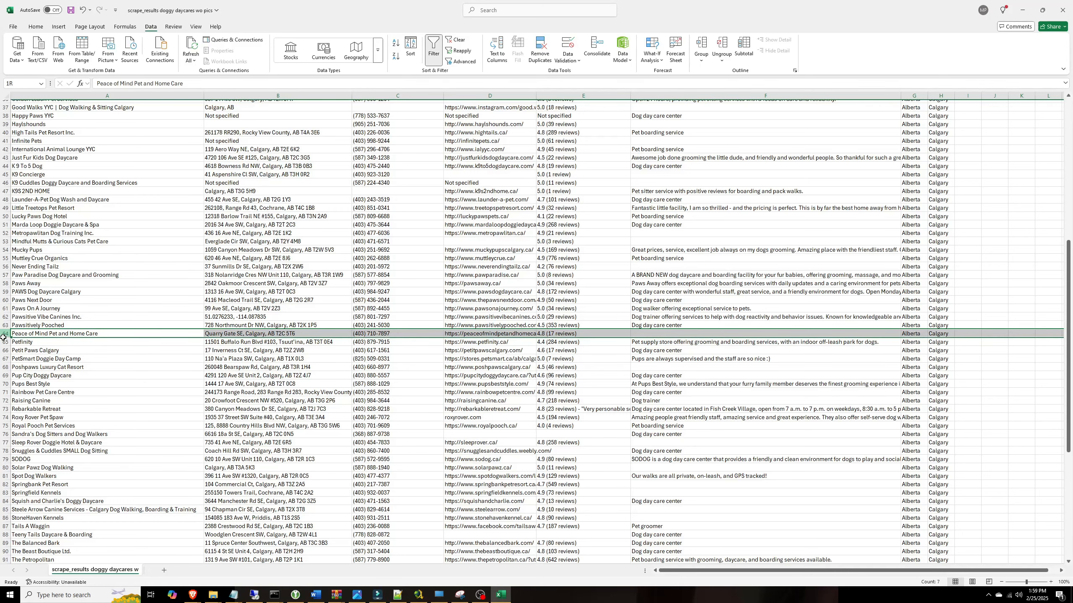
left_click_drag(3, 337, 3, 342)
right_click(4, 342)
left_click(26, 439)
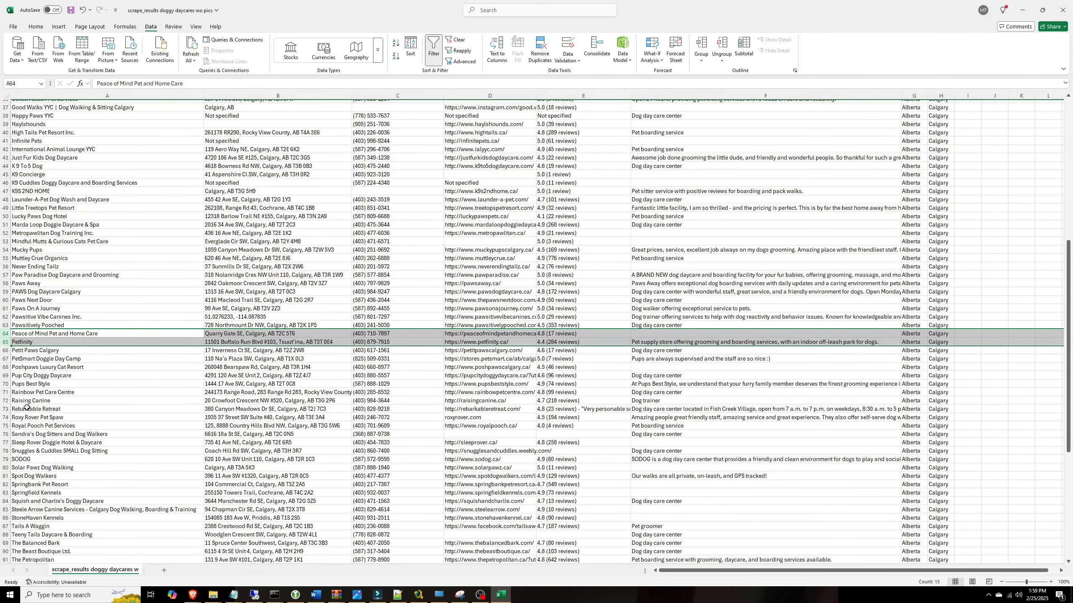
left_click(31, 334)
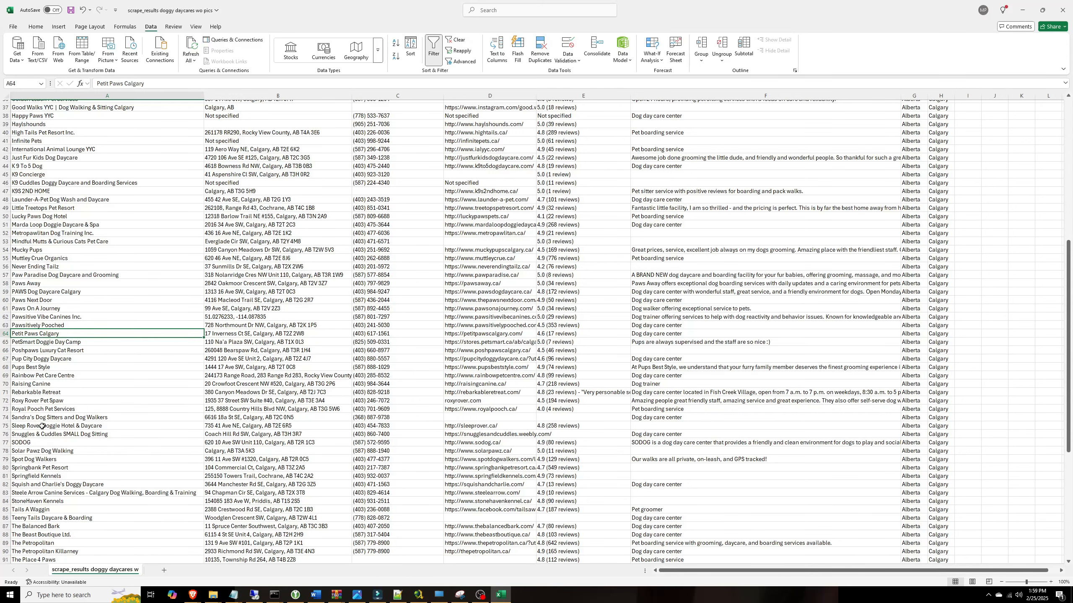
Delete the Roxy Rover Pet Spaw listing in row 72
scroll(42, 427, "down", 3)
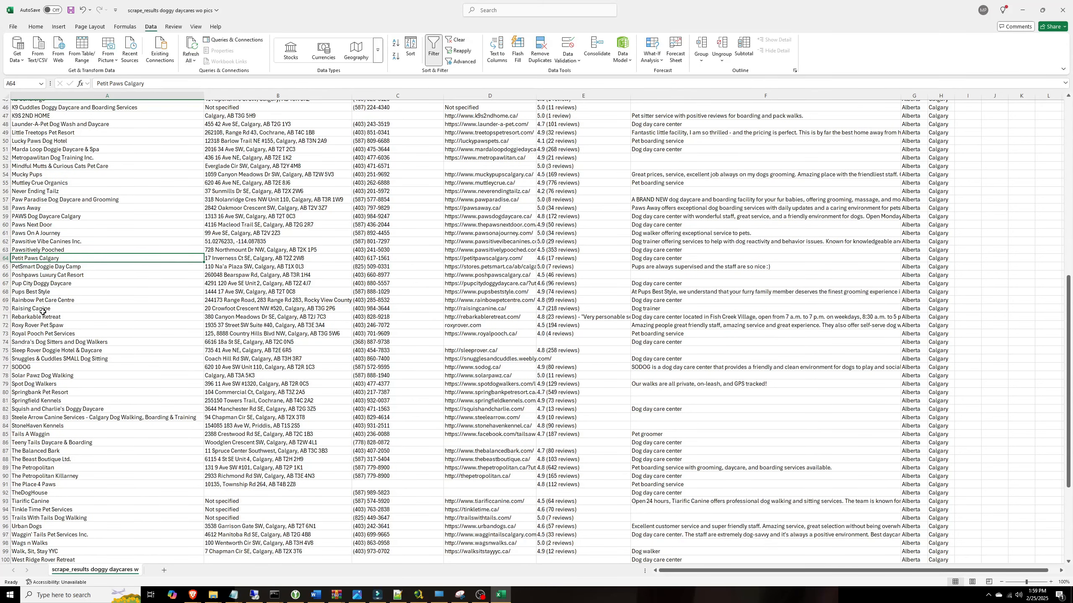
left_click(5, 325)
right_click(5, 326)
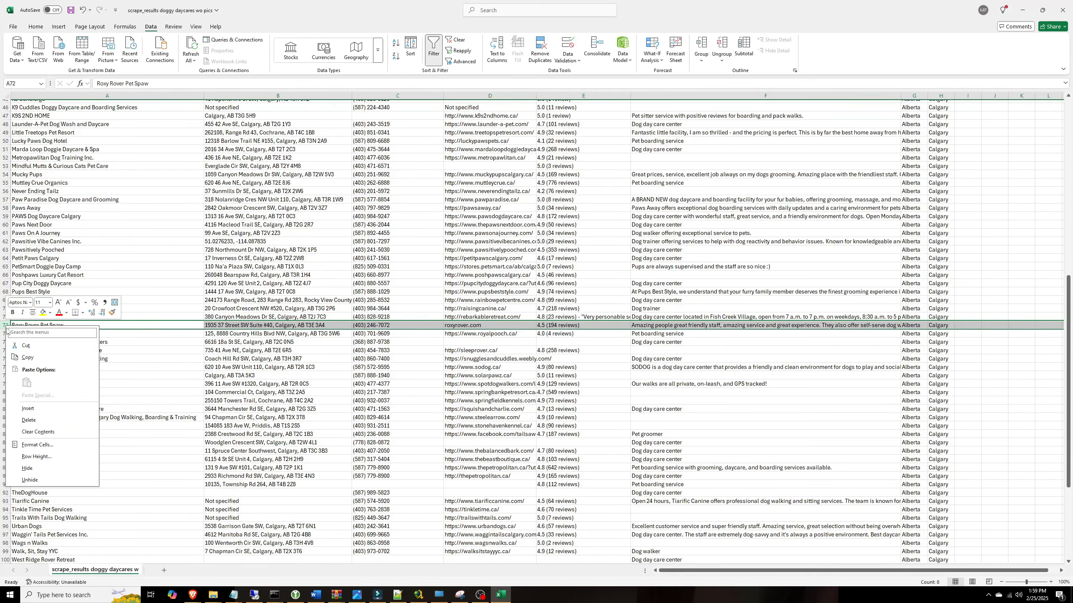
left_click(25, 417)
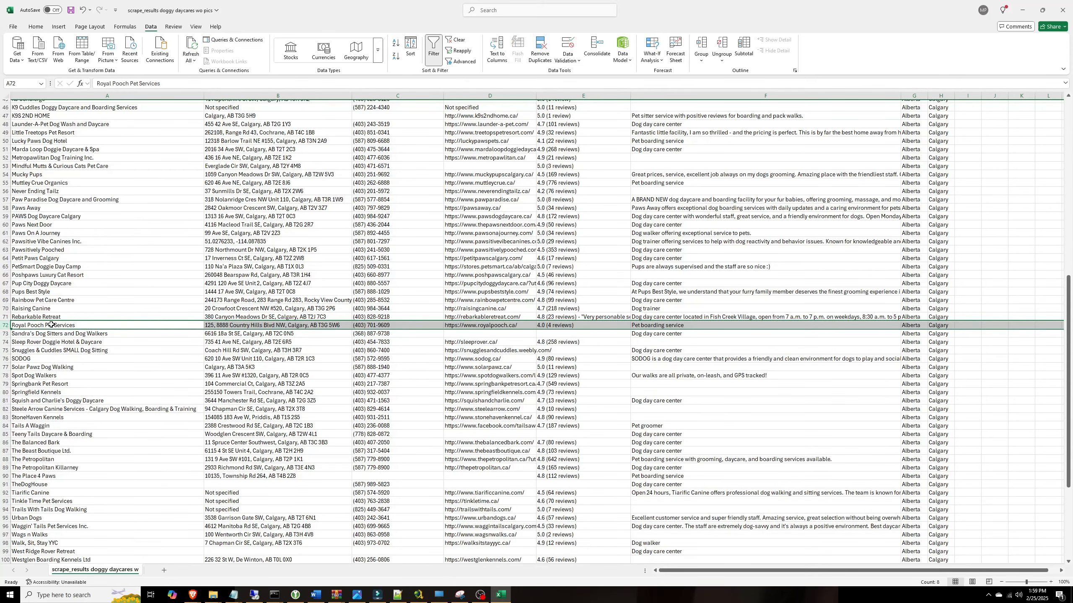
Check the remaining business names to the end of the list and save the cleaned CSV file
scroll(51, 324, "down", 3)
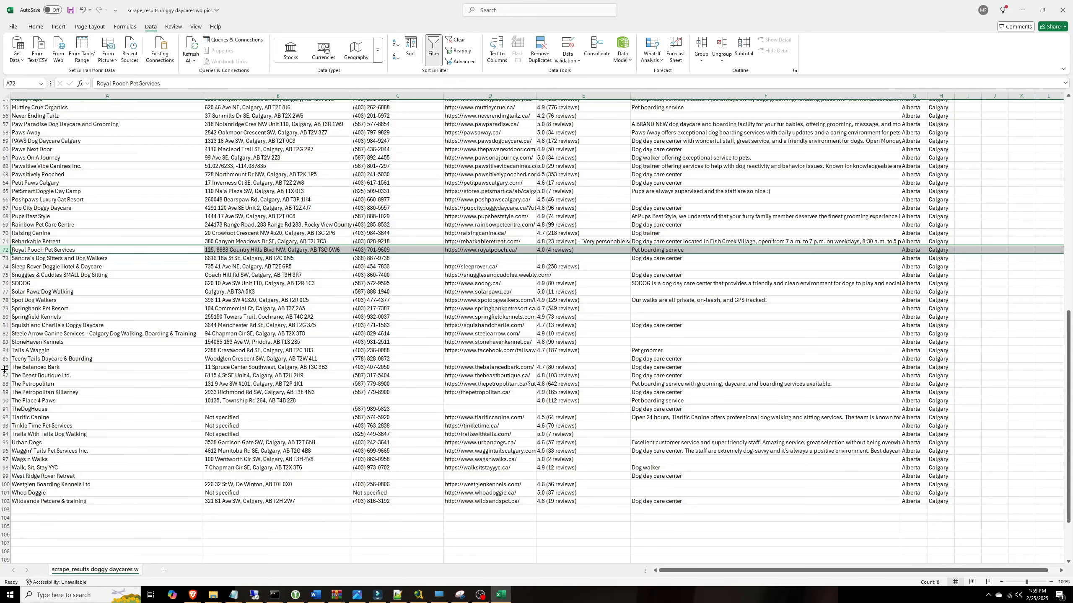
scroll(120, 355, "up", 18)
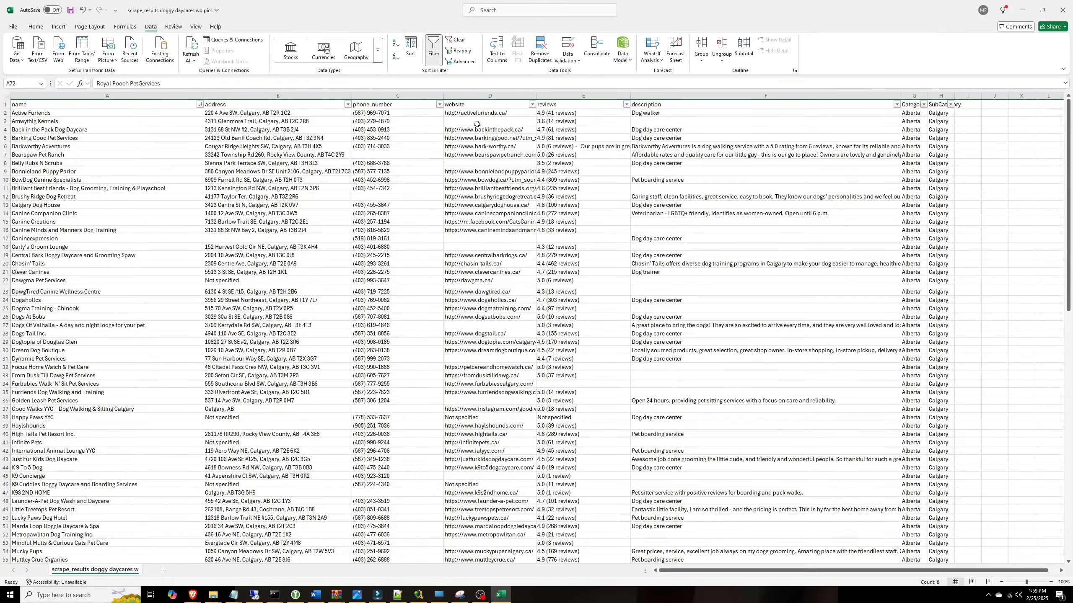
left_click(71, 9)
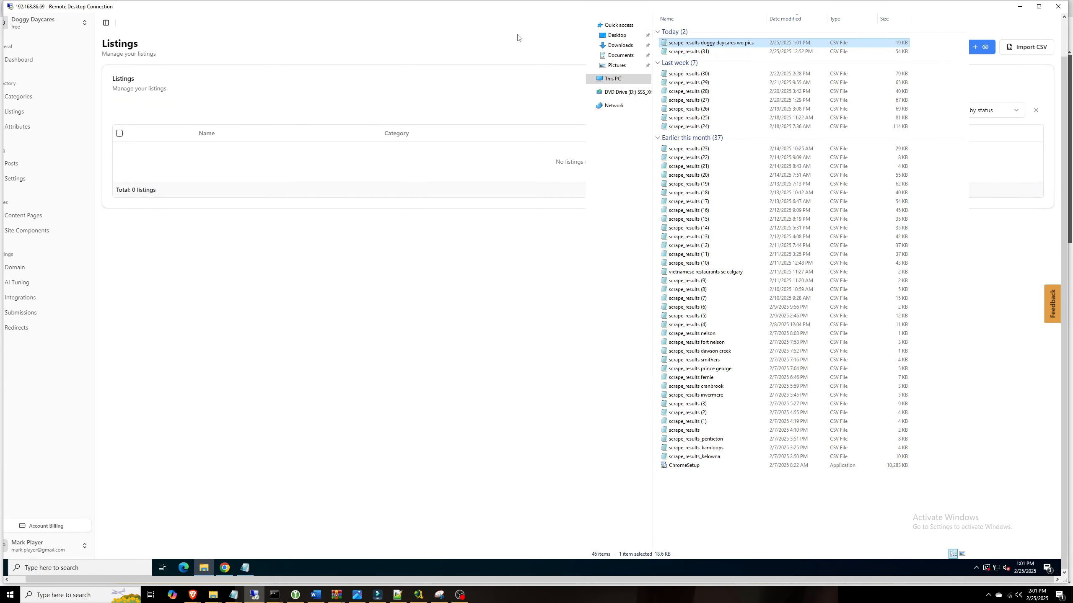
In the directory's Listings page on the remote desktop, start a CSV import and load the file scrape_results doggy daycares wo pics
left_click(1020, 49)
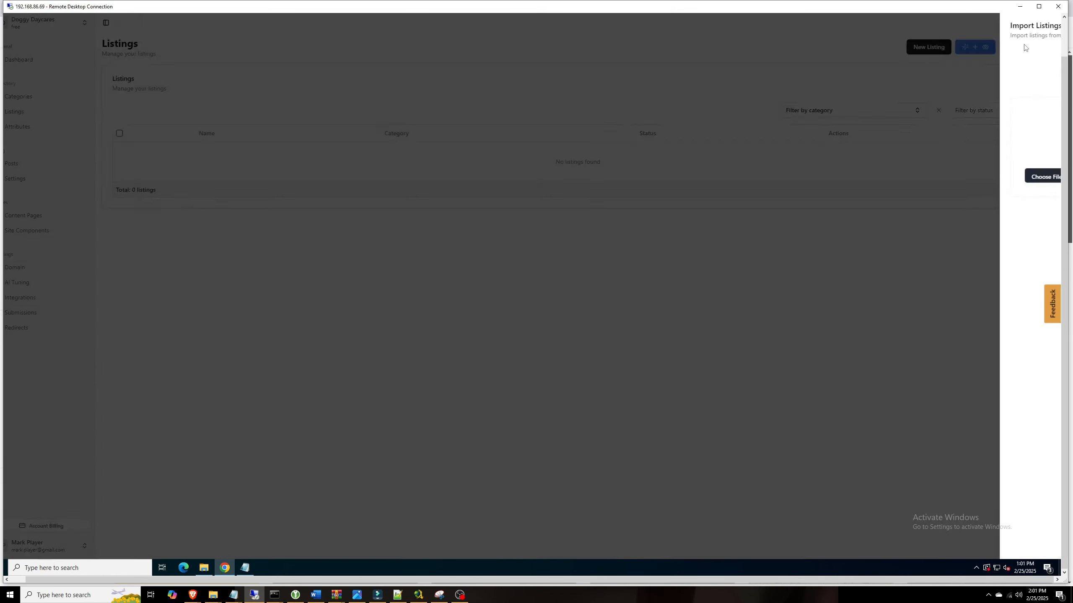
left_click(583, 182)
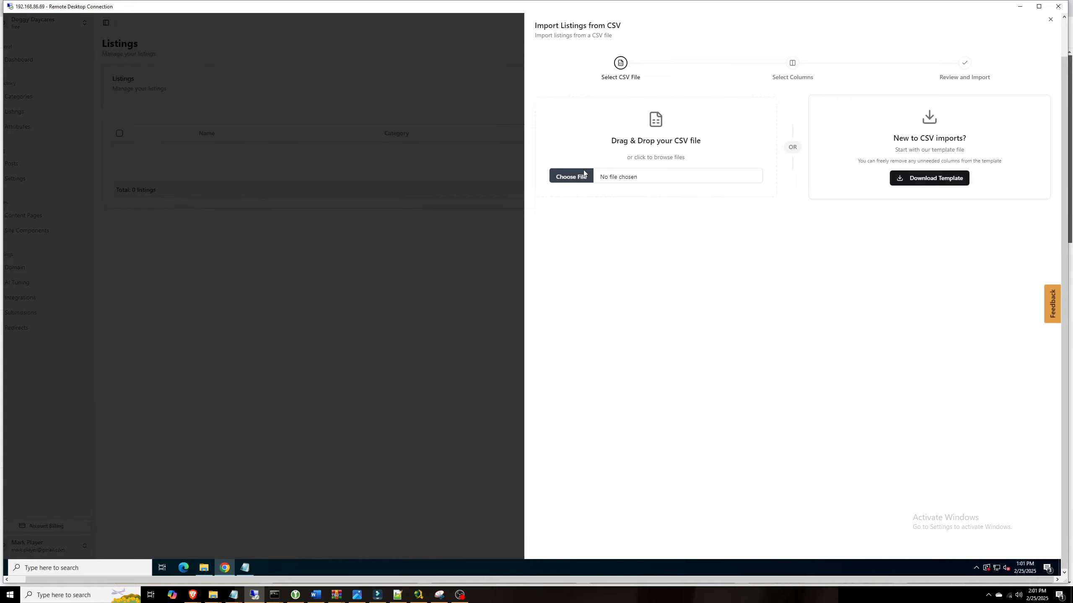
left_click(120, 46)
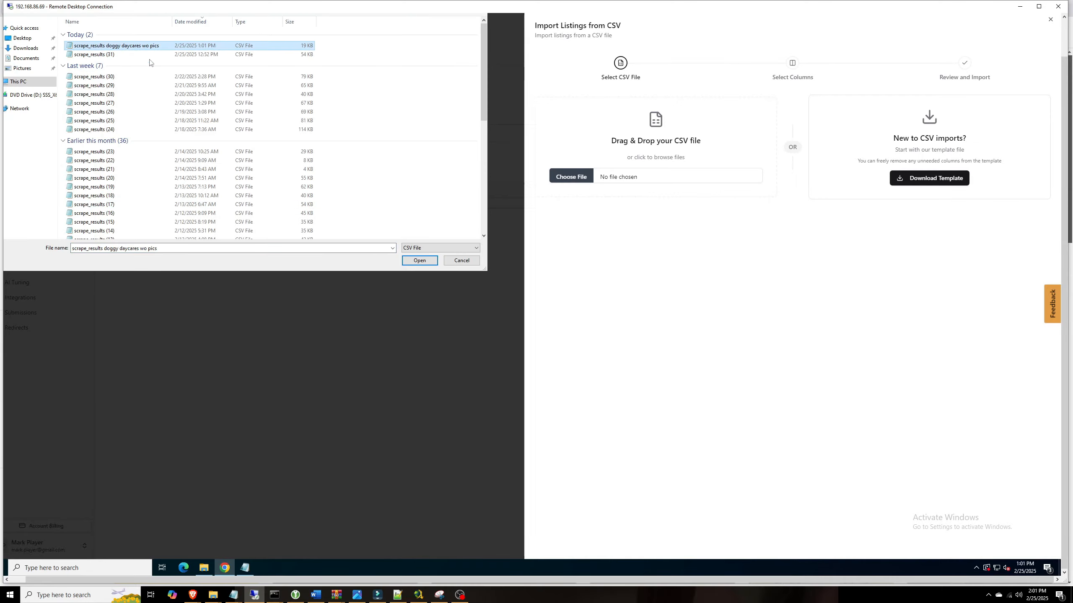
left_click(420, 260)
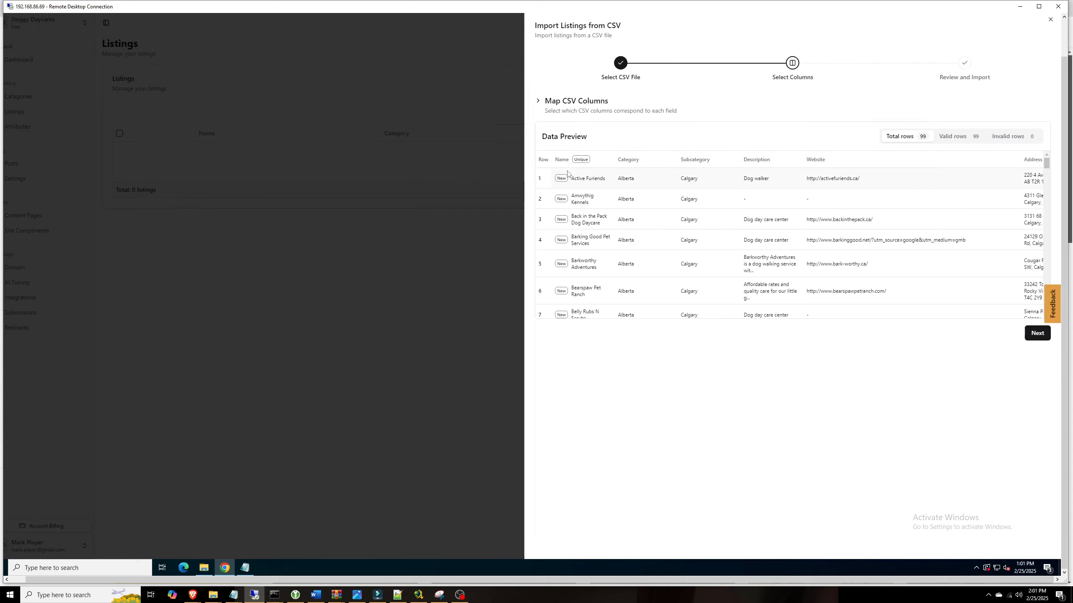
Expand the CSV column mapping and map the Description field to the description column
left_click(561, 107)
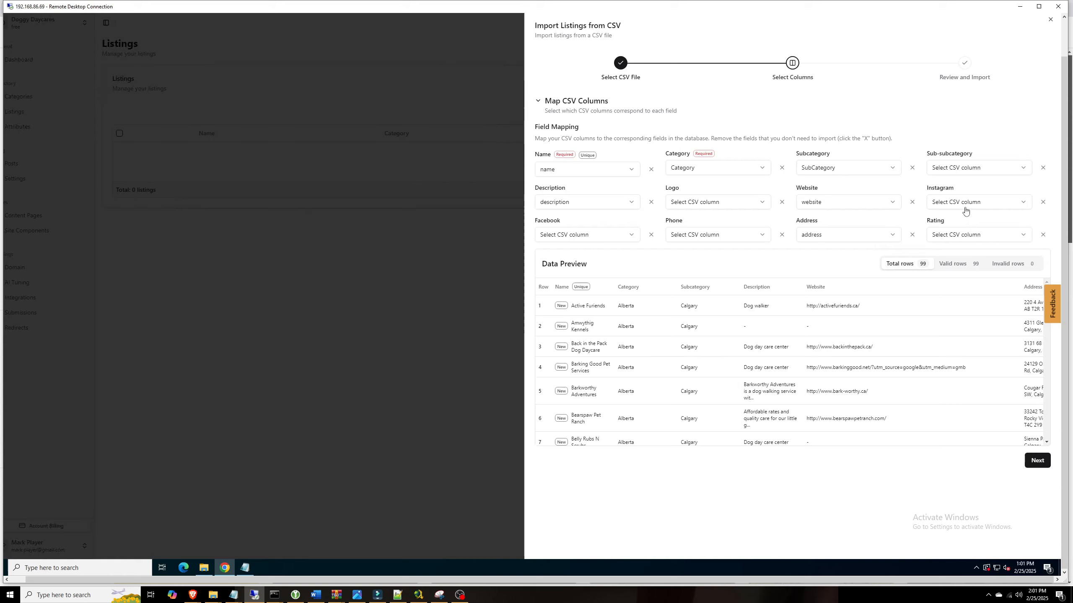
left_click(593, 209)
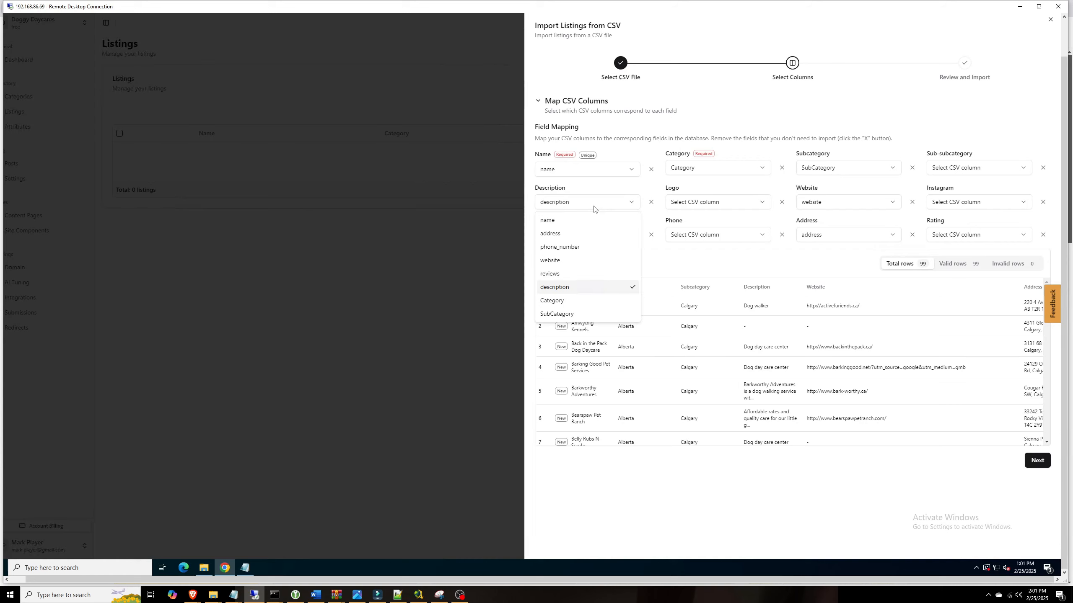
left_click(591, 286)
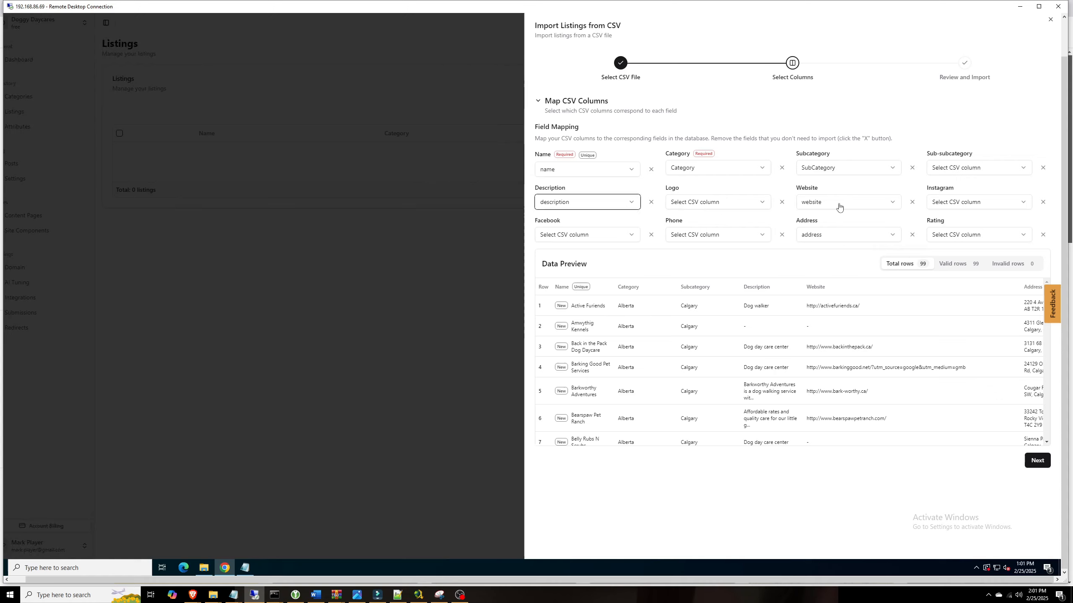